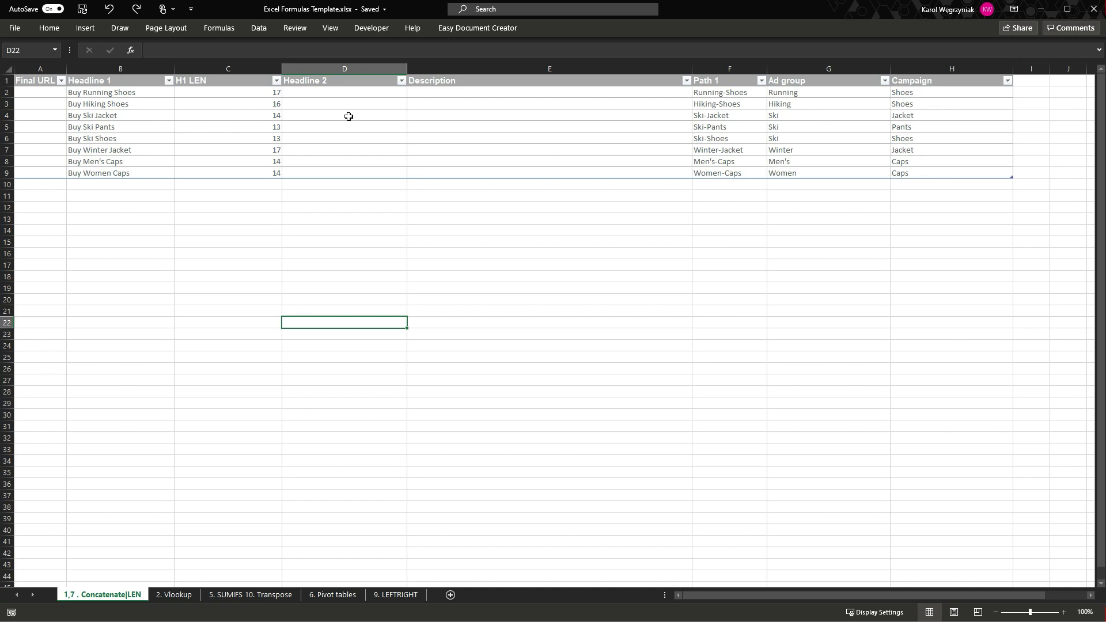
Delete the formula in B2 so the first Headline 1 is empty and H1 LEN reads 0.
left_click(134, 93)
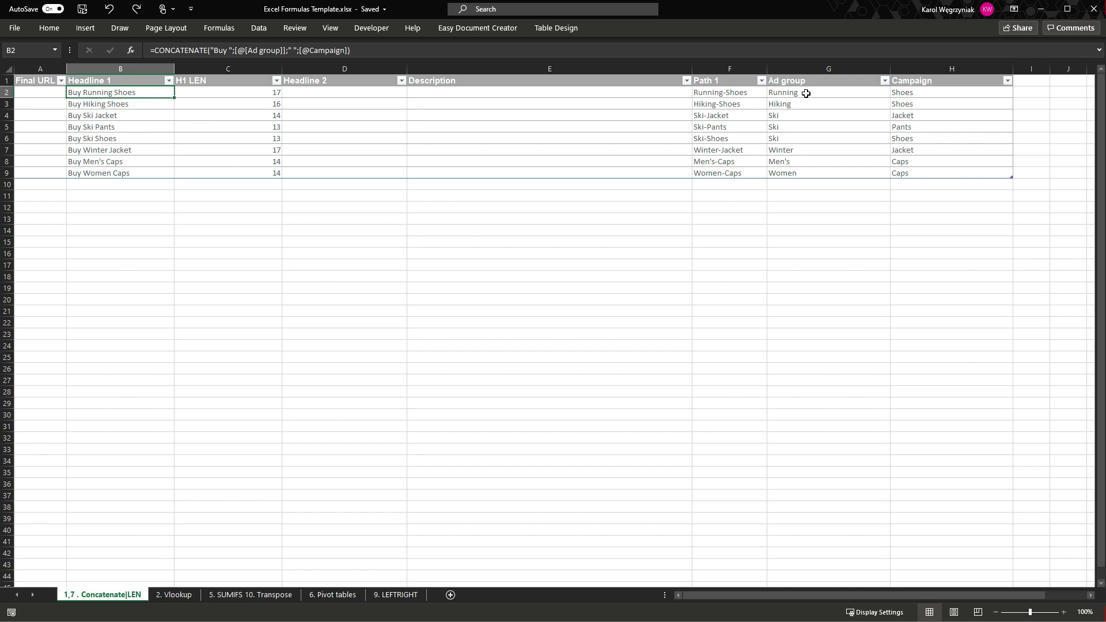
left_click(131, 92)
left_click(215, 47)
key("ctrl+a")
key("BackSpace")
left_click(259, 244)
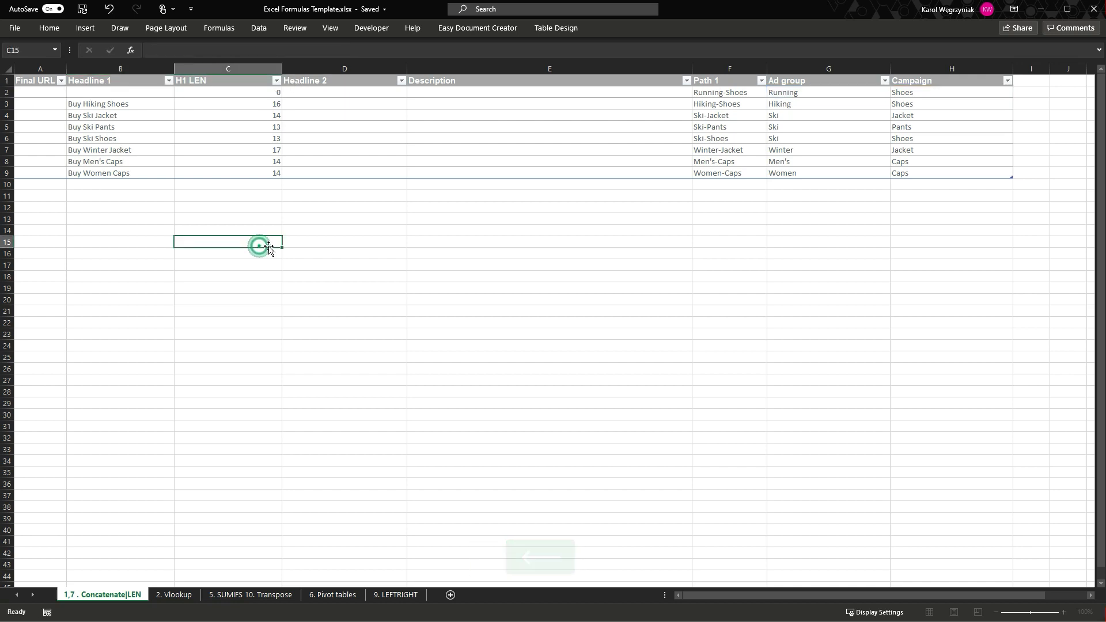
Enter =CONCATENATE(G2;H2) in B2 to join Ad group and Campaign down Headline 1.
left_click(111, 92)
type("=")
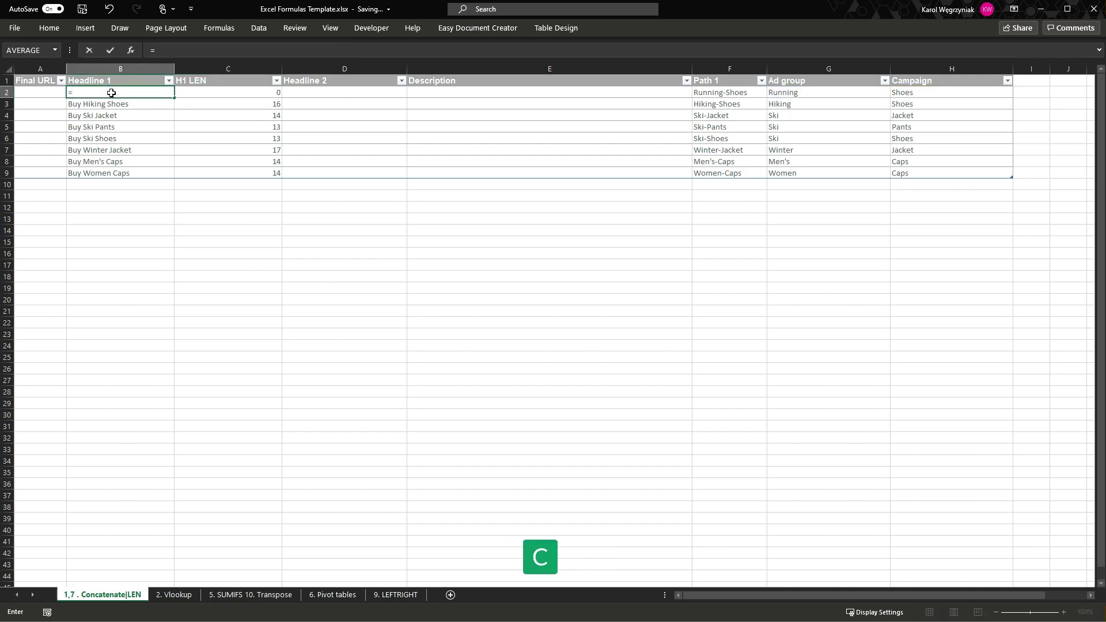
type("conca")
left_click(86, 114)
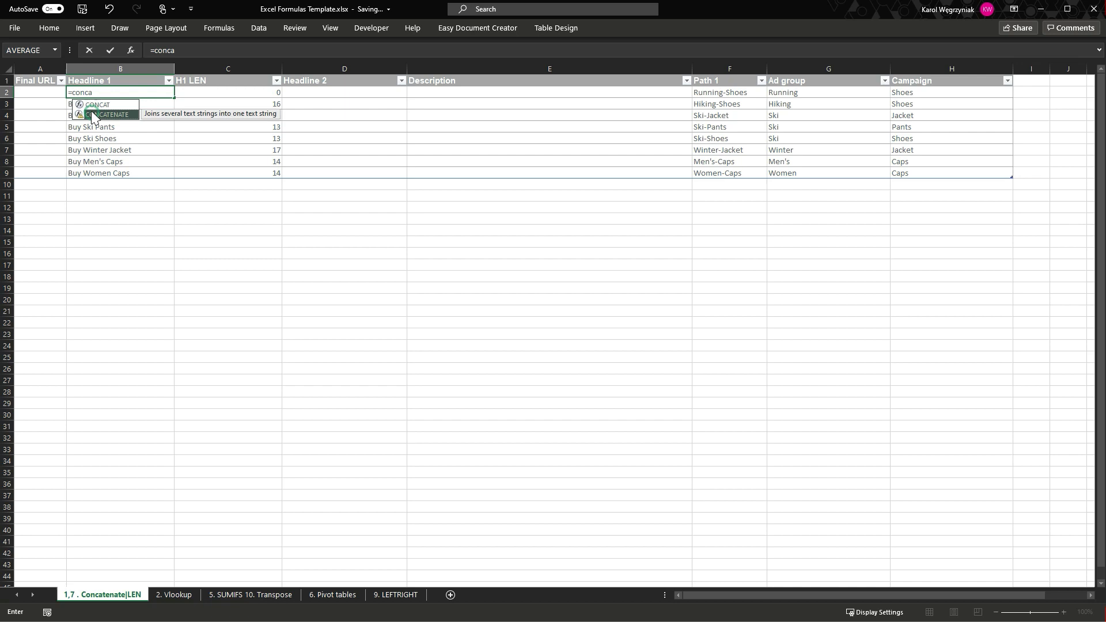
double_click(119, 114)
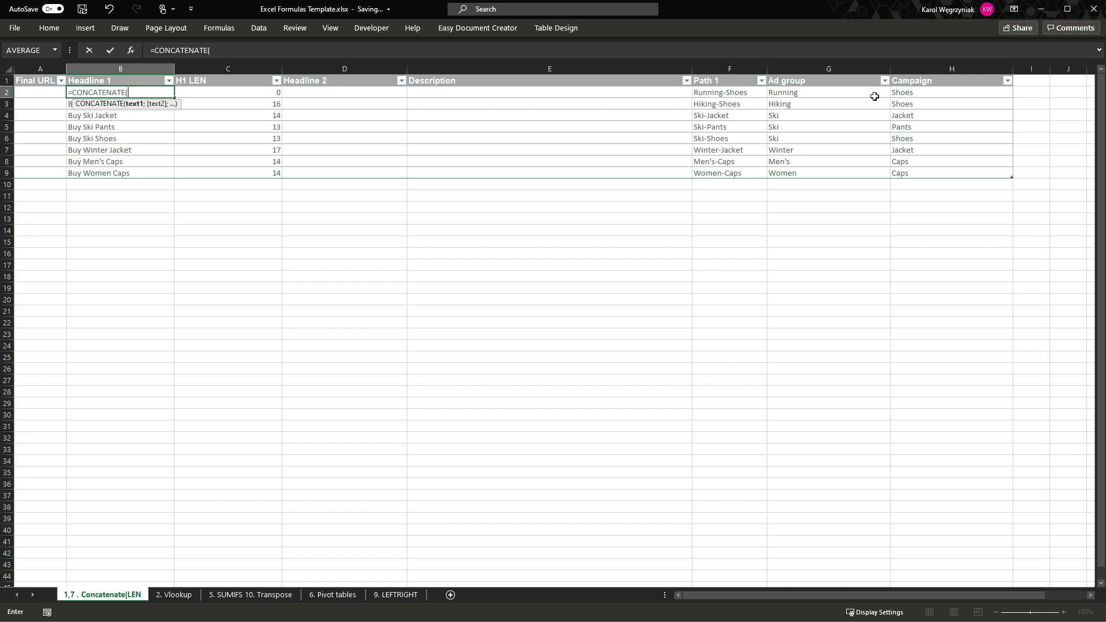
left_click(834, 94)
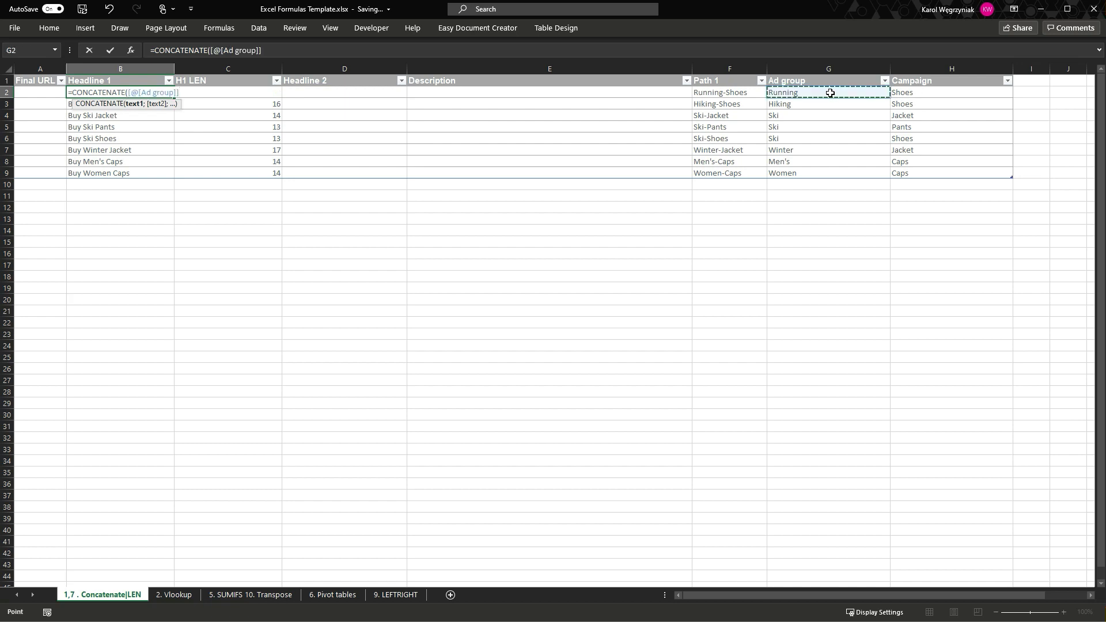
type(";")
left_click(917, 93)
key("Return")
Insert a " " space argument between Ad group and Campaign in the headline formula.
key("Up")
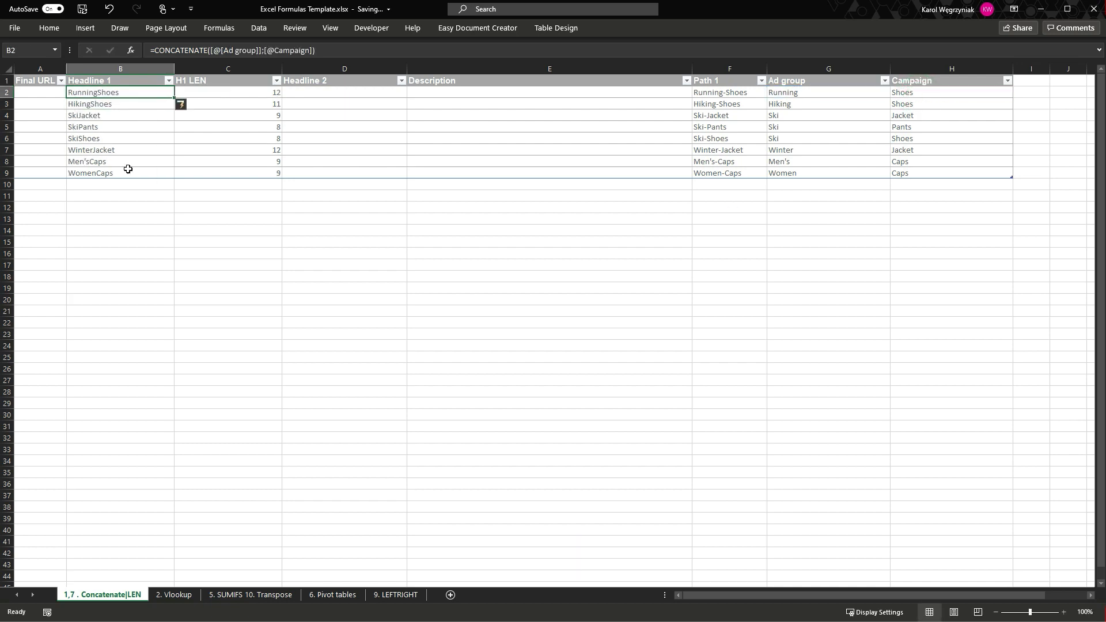
left_click(264, 50)
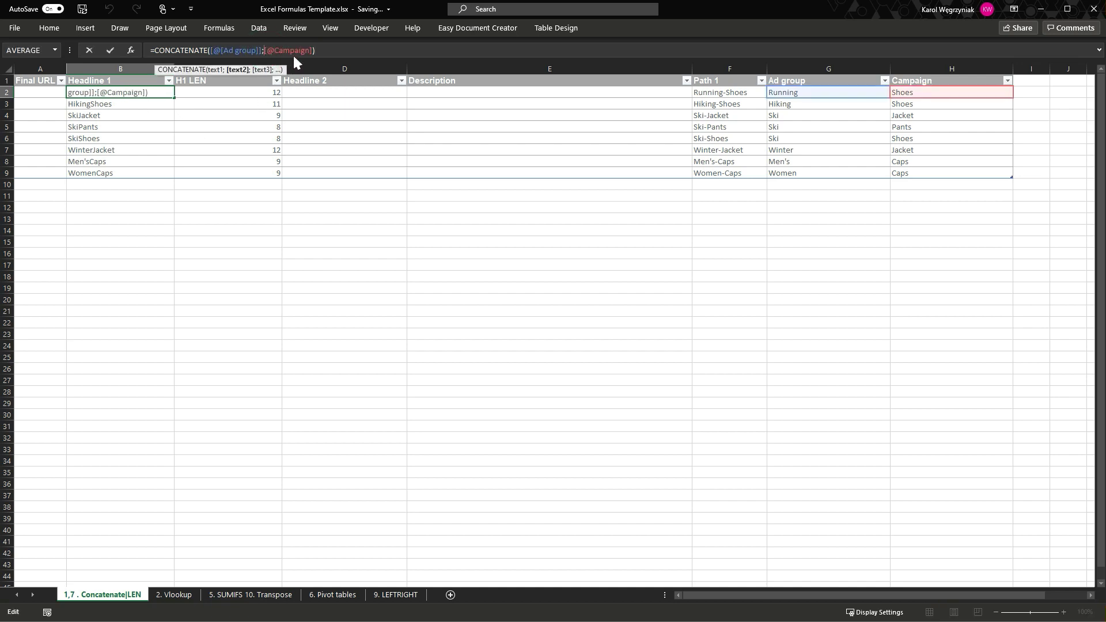
type("\" ")
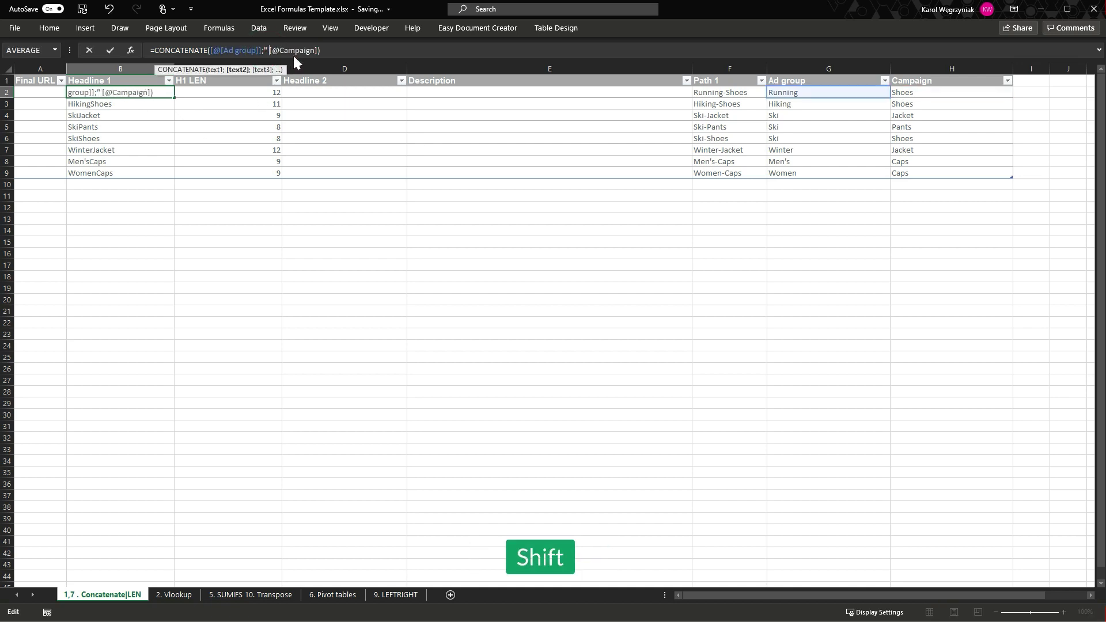
type("\";")
key("Return")
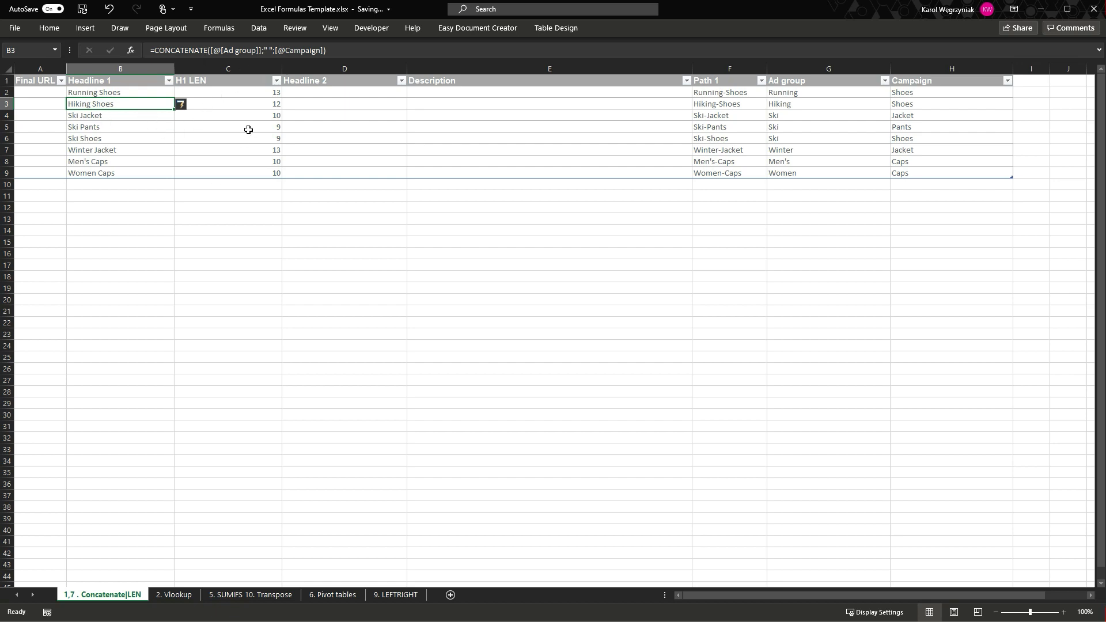
Add "Buy " as the first CONCATENATE argument, then check the Buy Winter Jacket result.
left_click(155, 94)
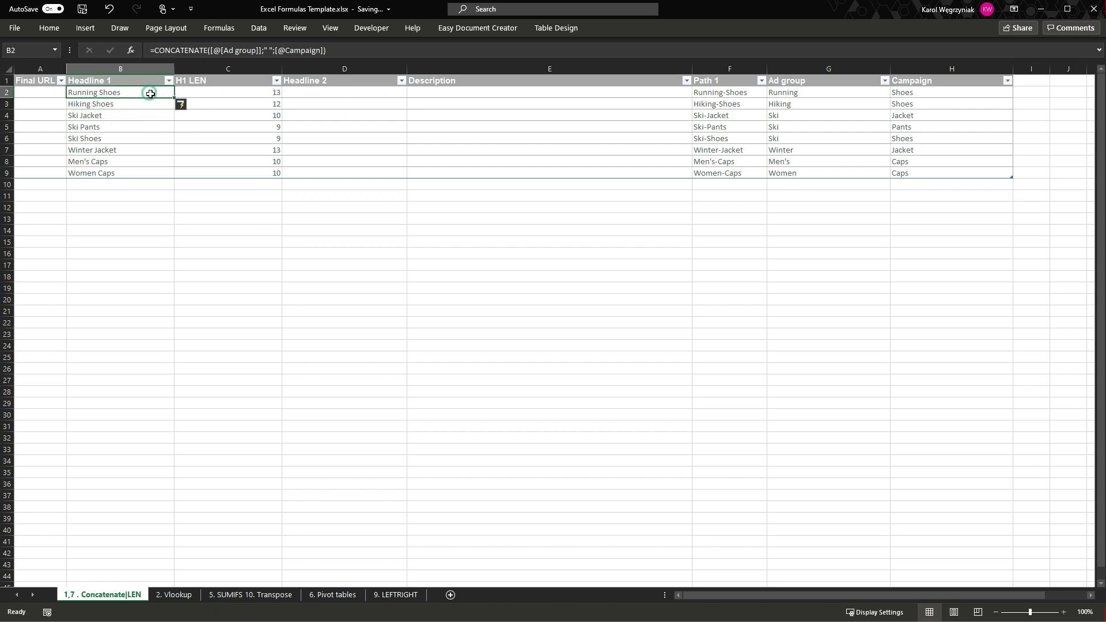
left_click(211, 52)
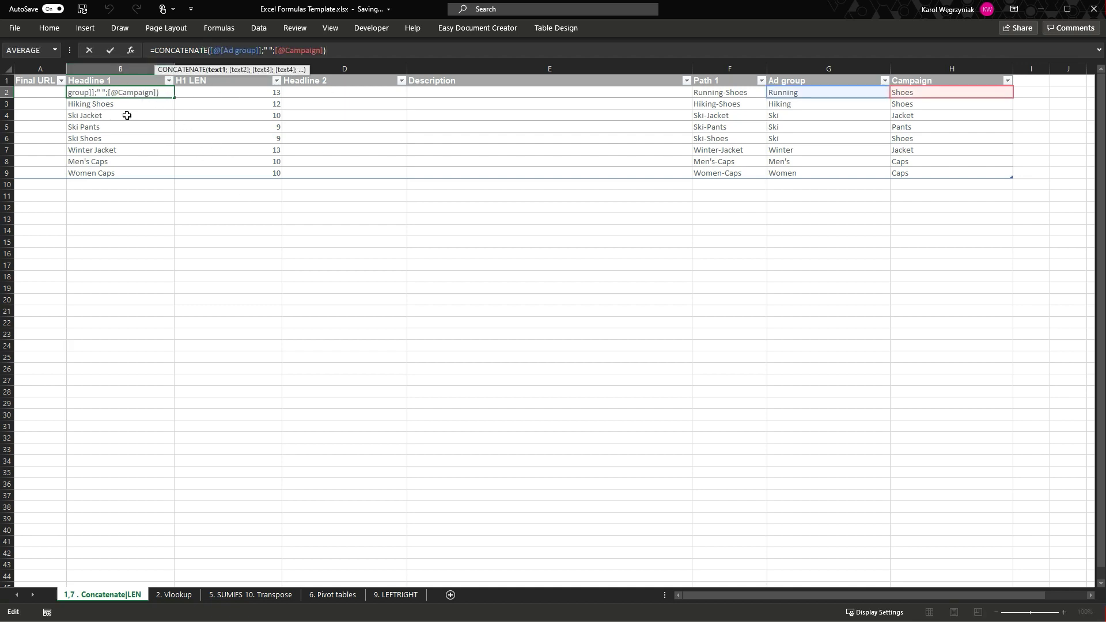
type("\"Buy")
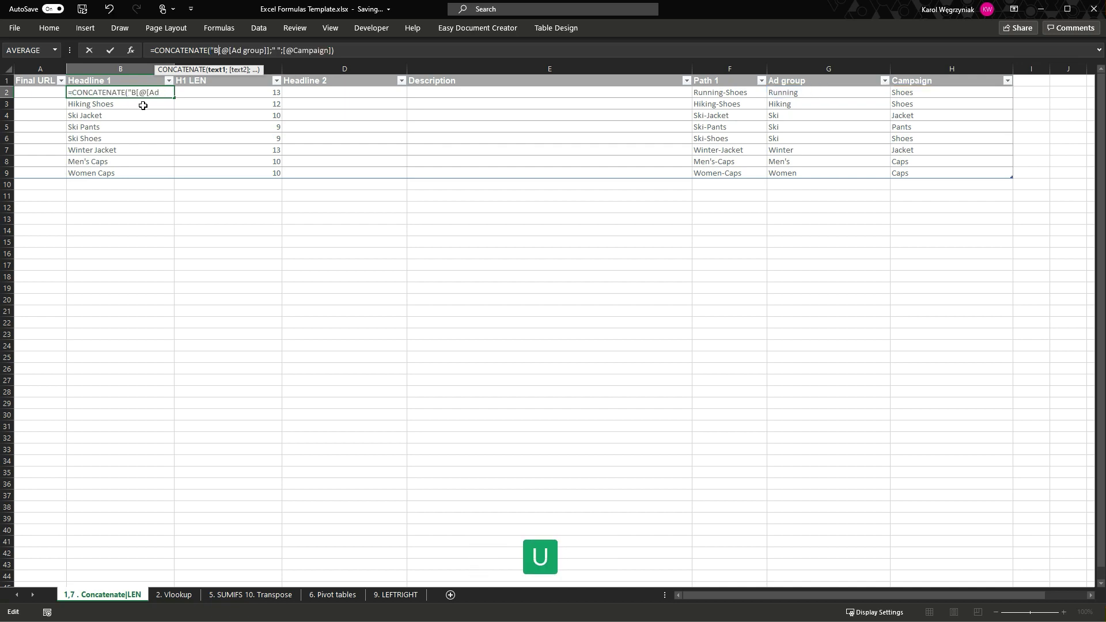
type("\";")
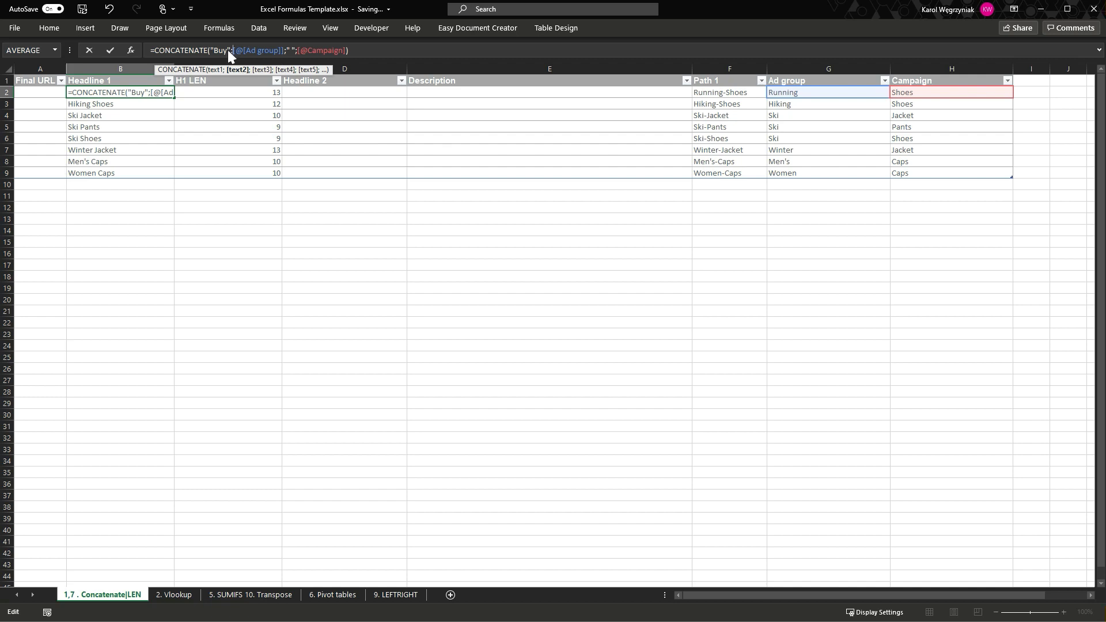
key("Left")
key("Left")
key("Return")
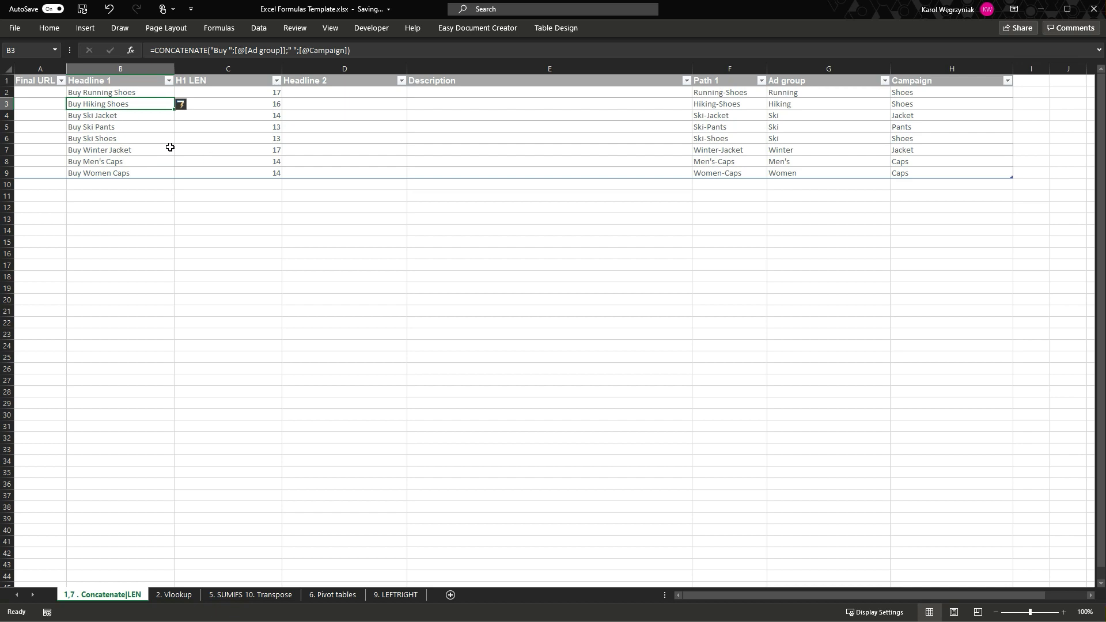
left_click(124, 149)
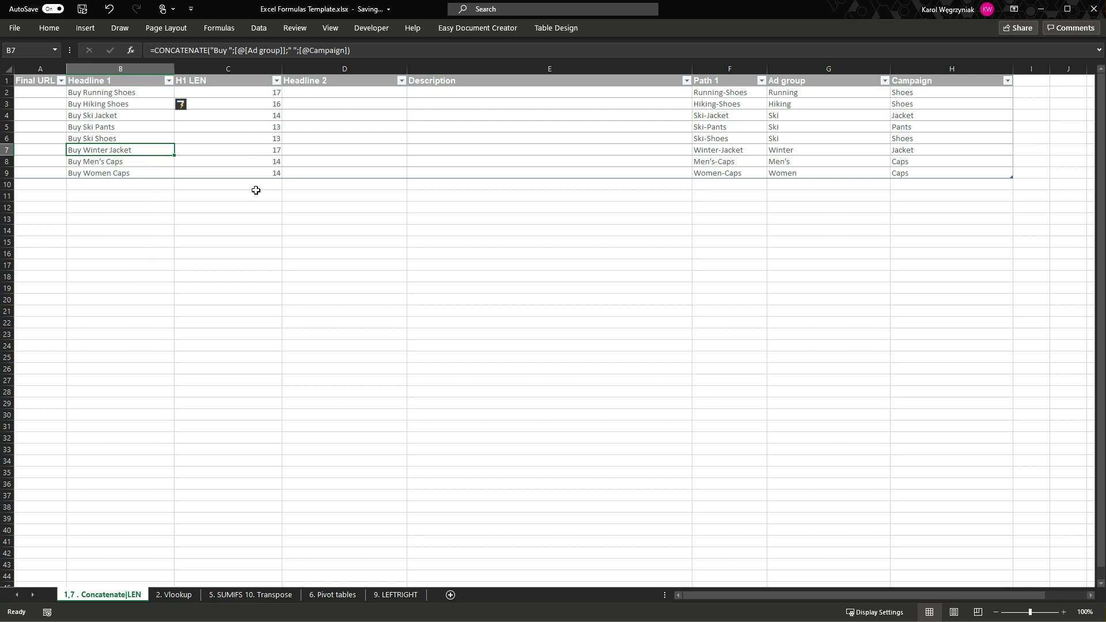
left_click(731, 92)
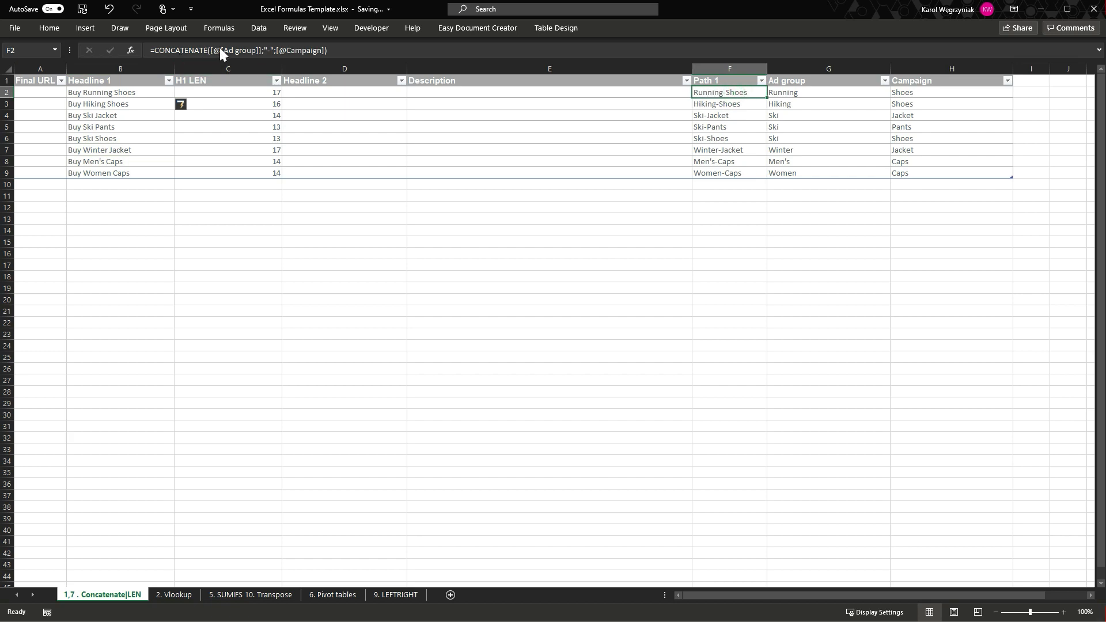
Review the hyphenated Path 1 formula in F2 and recommit it unchanged.
left_click(267, 50)
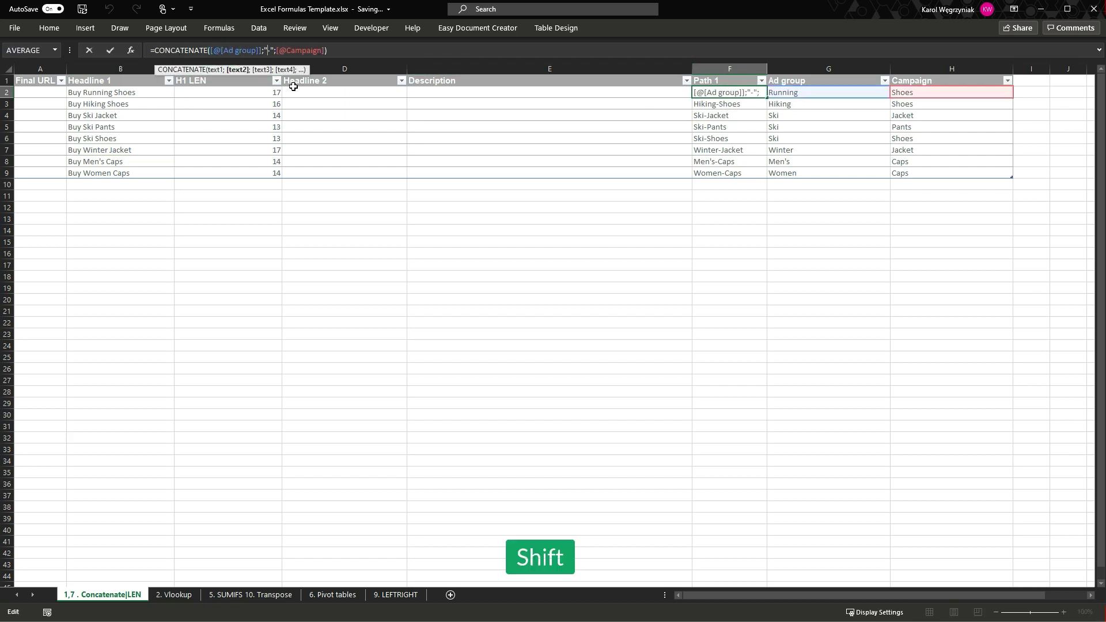
left_click(336, 51)
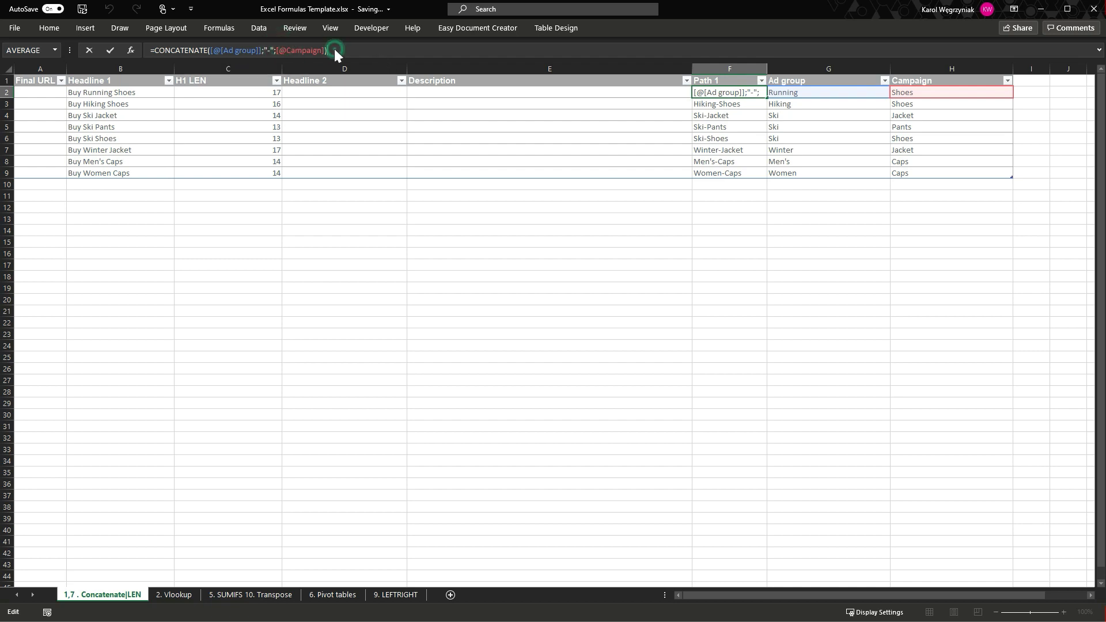
key("Return")
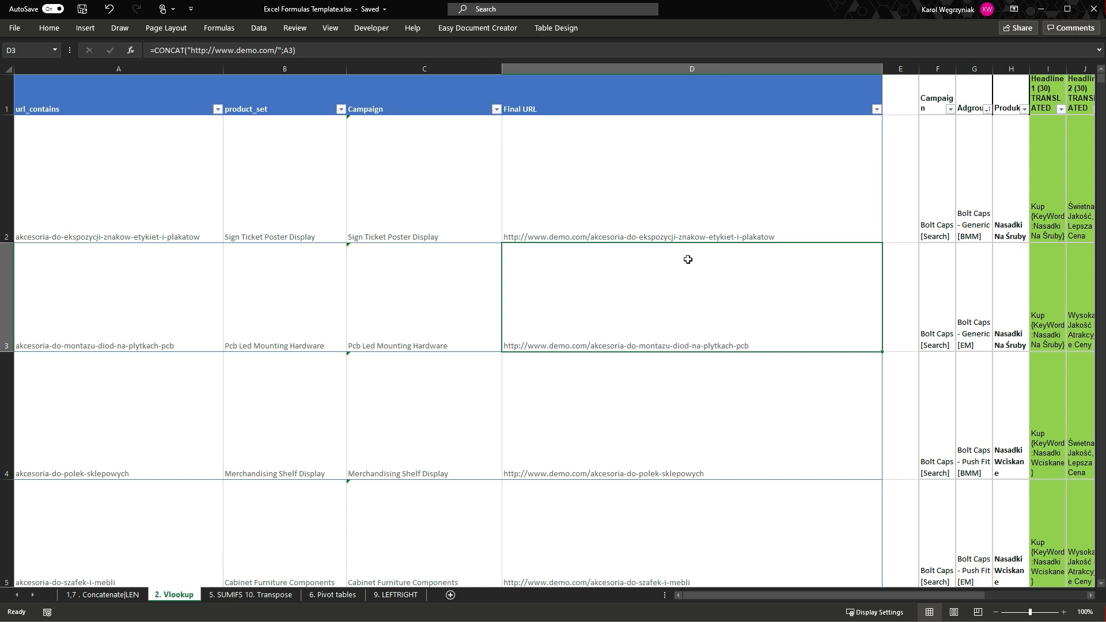
scroll(688, 259, "right", 3)
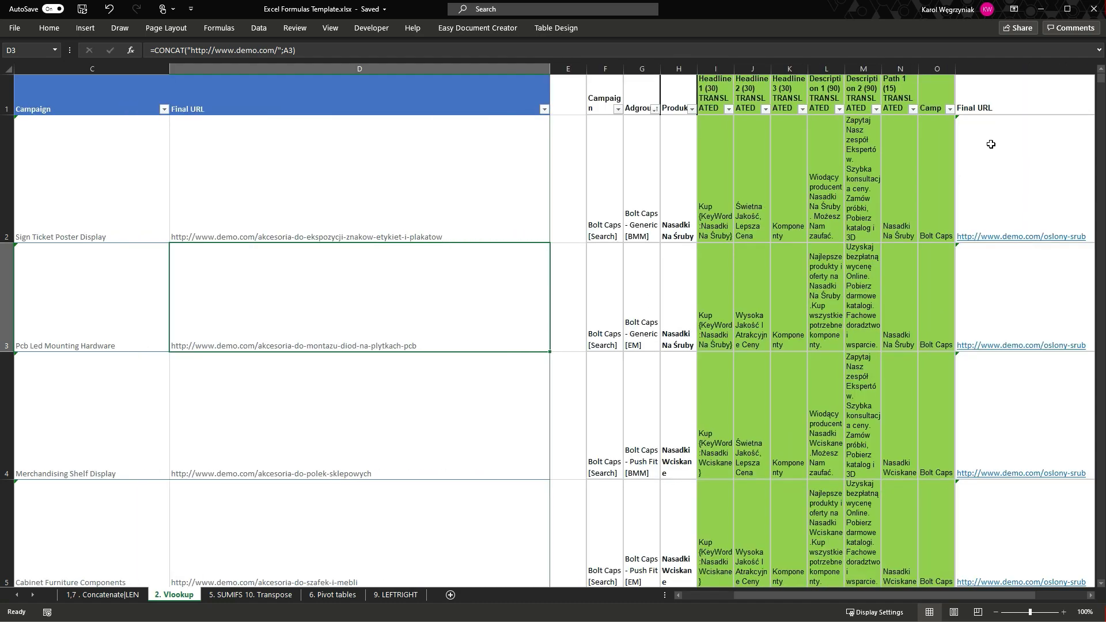
left_click(1012, 105)
key("Down")
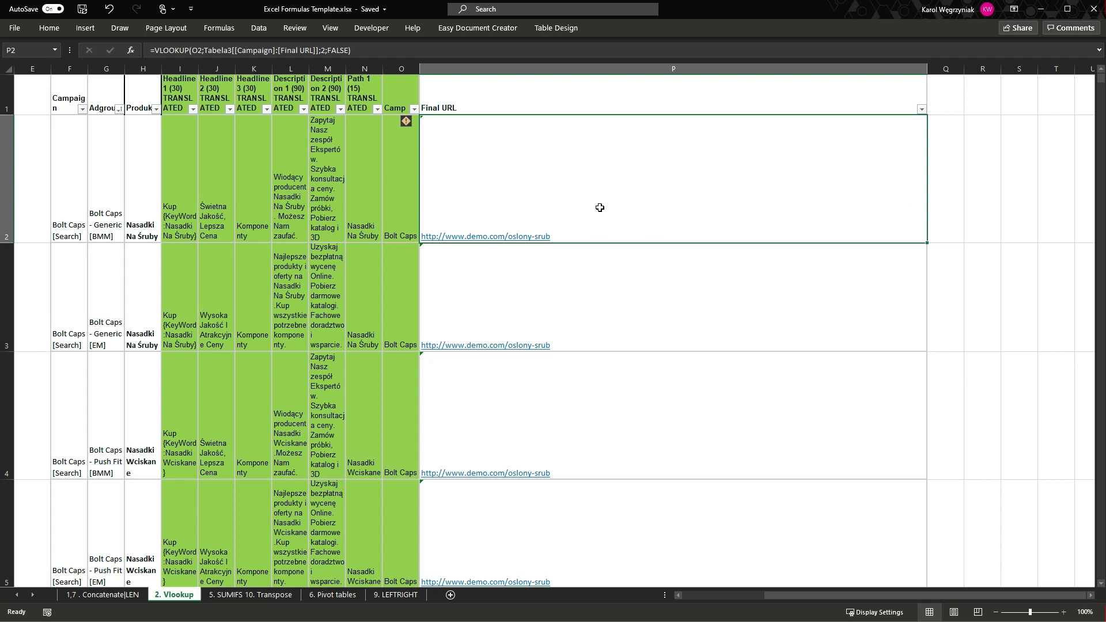
scroll(602, 205, "left", 5)
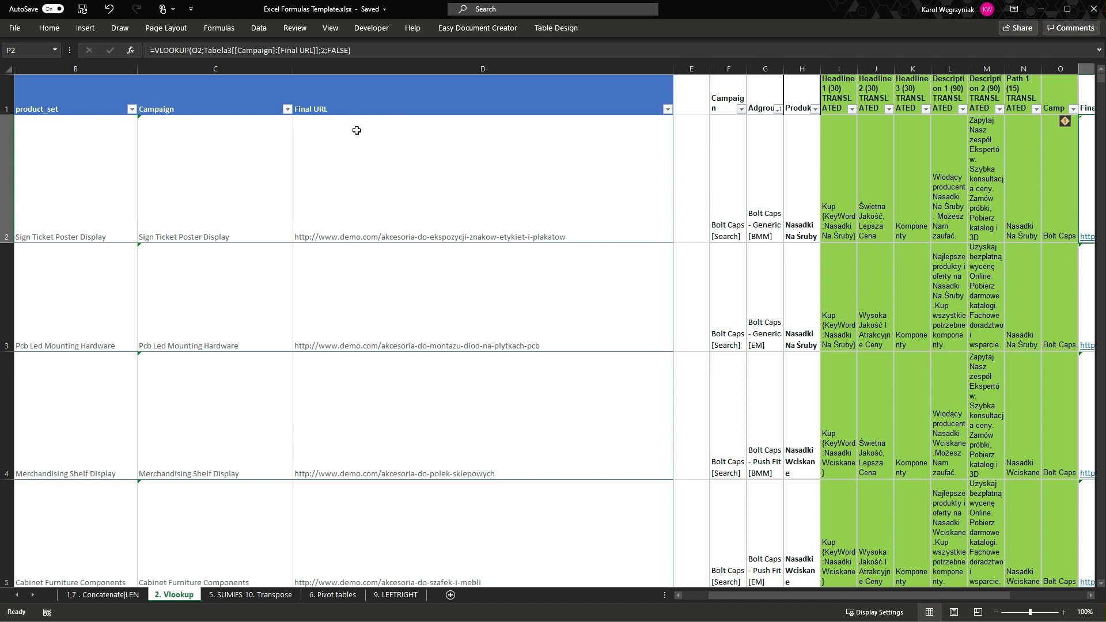
scroll(464, 191, "right", 3)
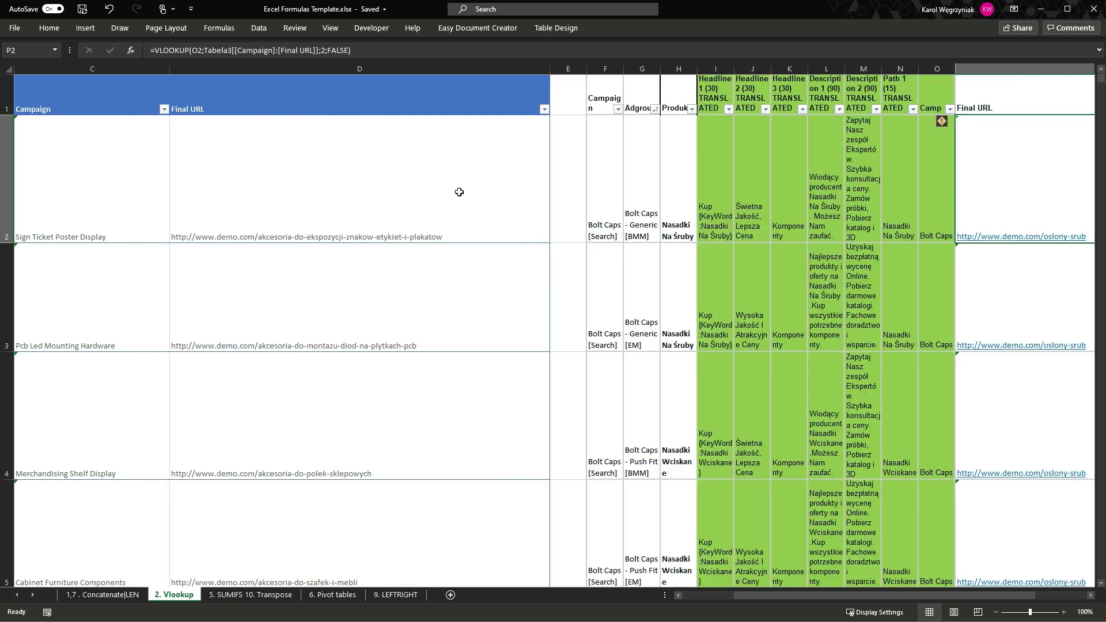
scroll(452, 203, "left", 2)
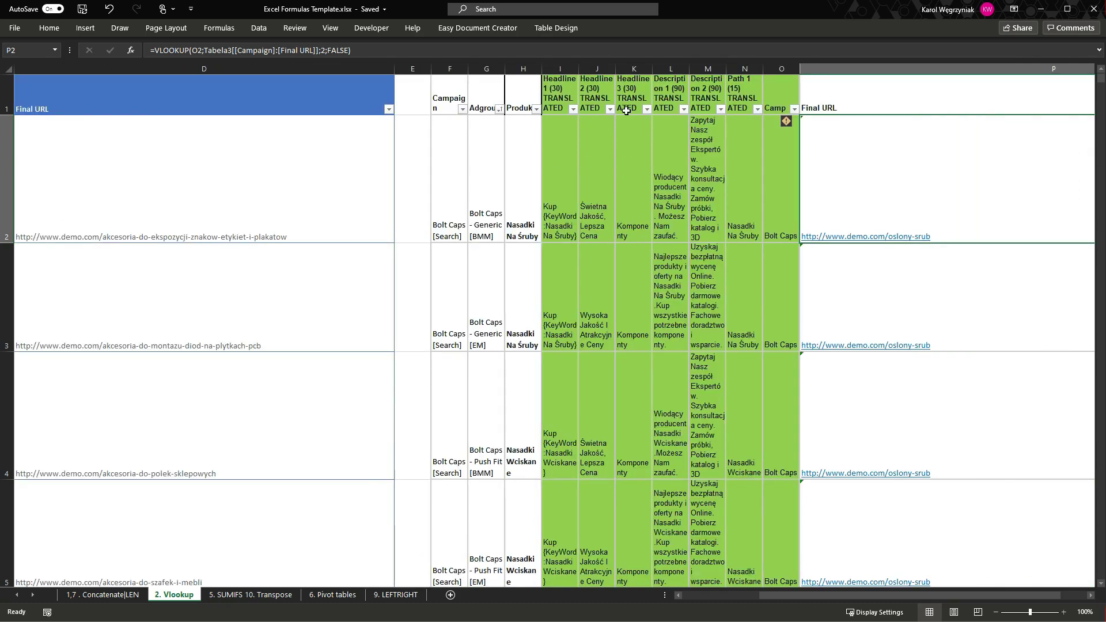
scroll(692, 186, "right", 1)
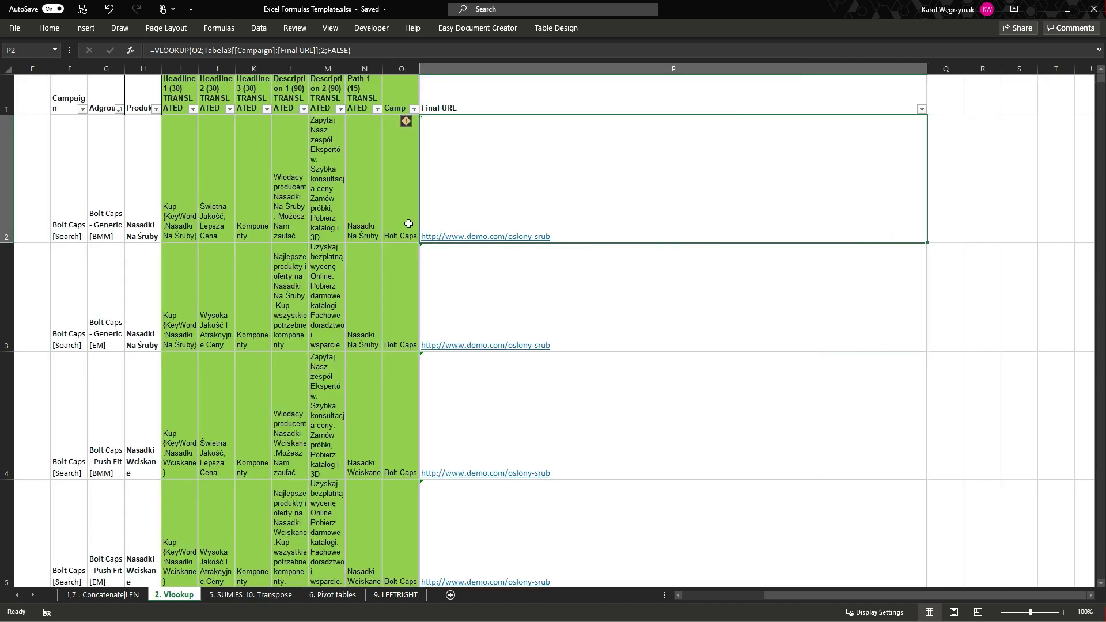
scroll(468, 260, "down", 1)
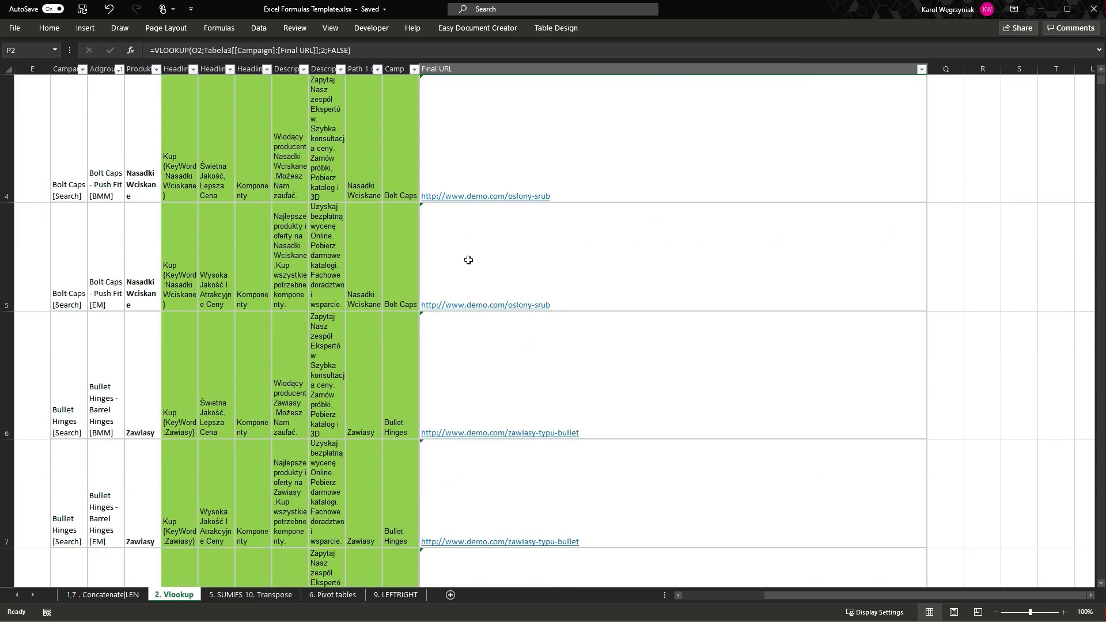
scroll(1075, 116, "up", 1)
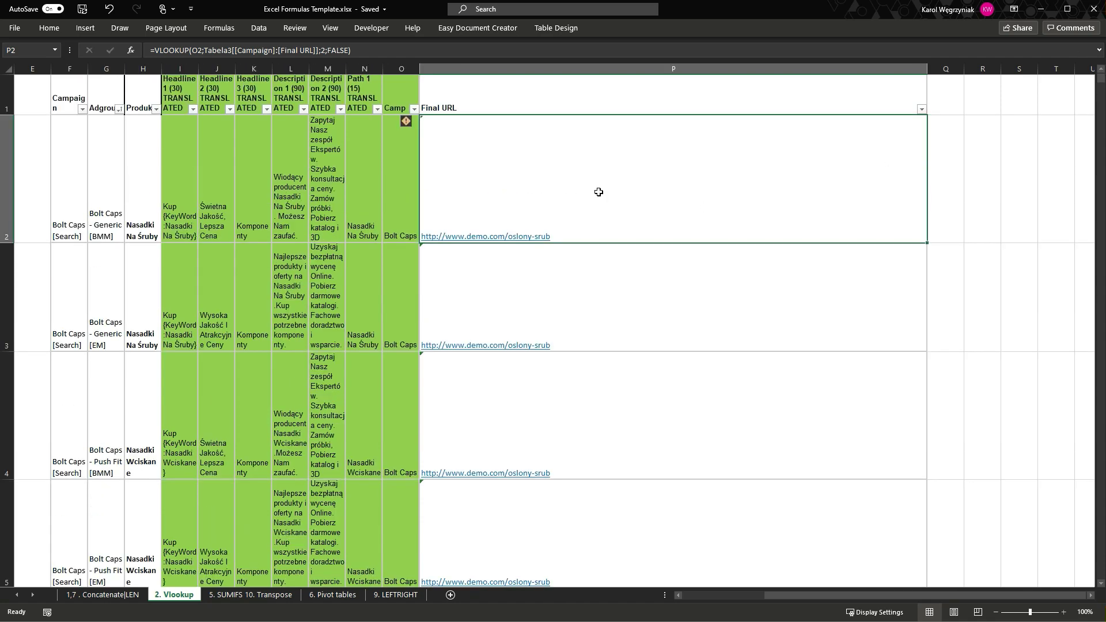
left_click(568, 167)
Set P2 to =VLOOKUP(O2;Tabela3[[Campaign]:[Final URL]];2;FALSE) and commit it.
double_click(196, 50)
left_click(400, 153)
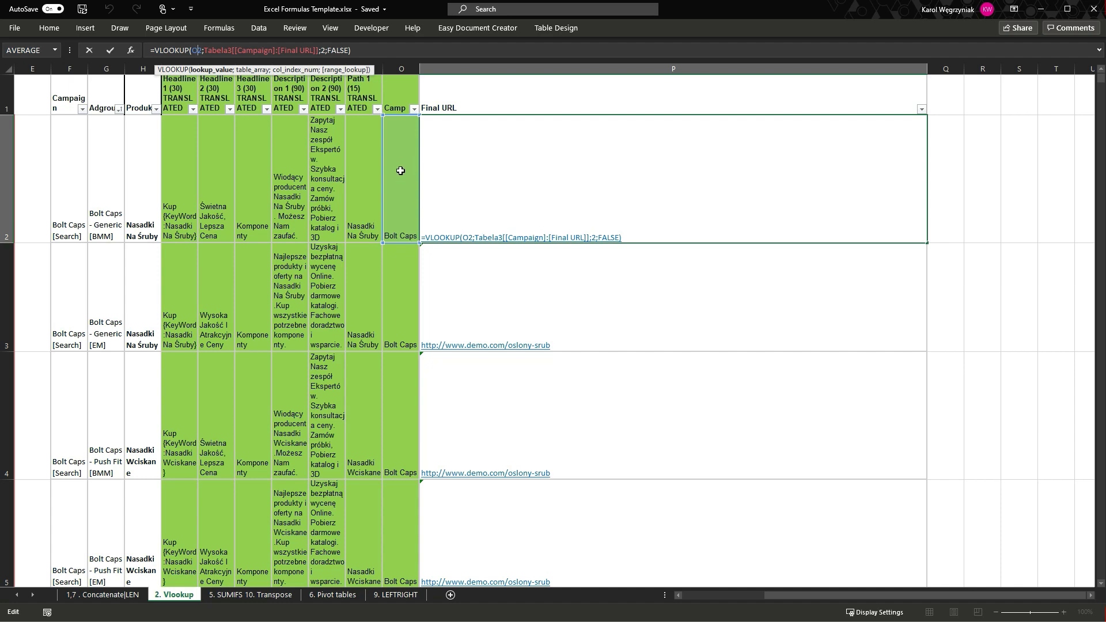
scroll(401, 170, "left", 1)
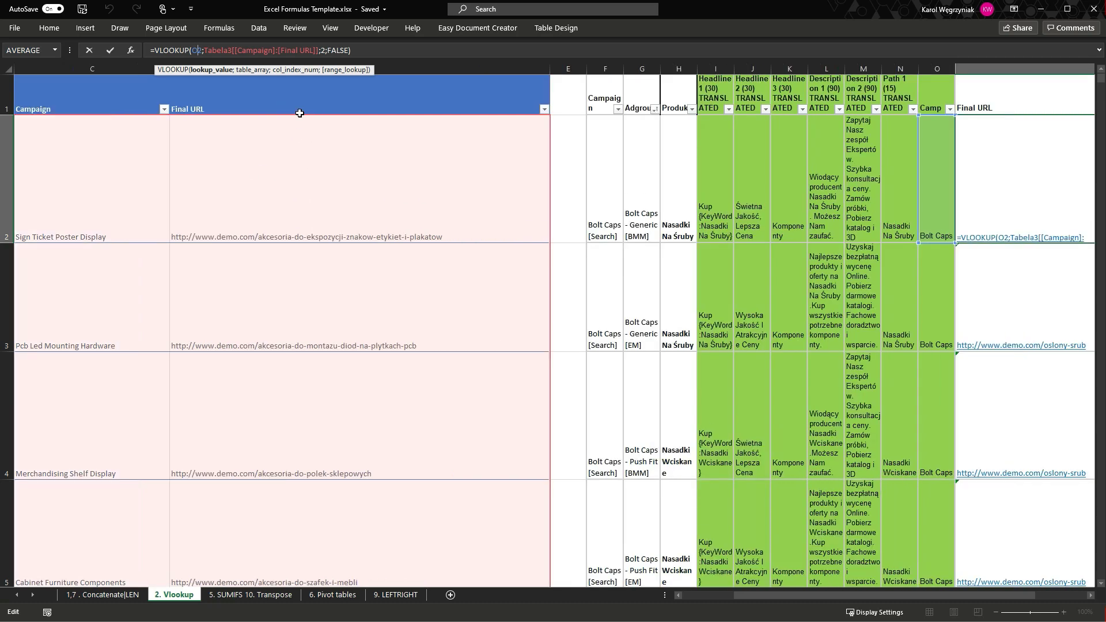
scroll(298, 171, "right", 1)
left_click(326, 51)
key("shift")
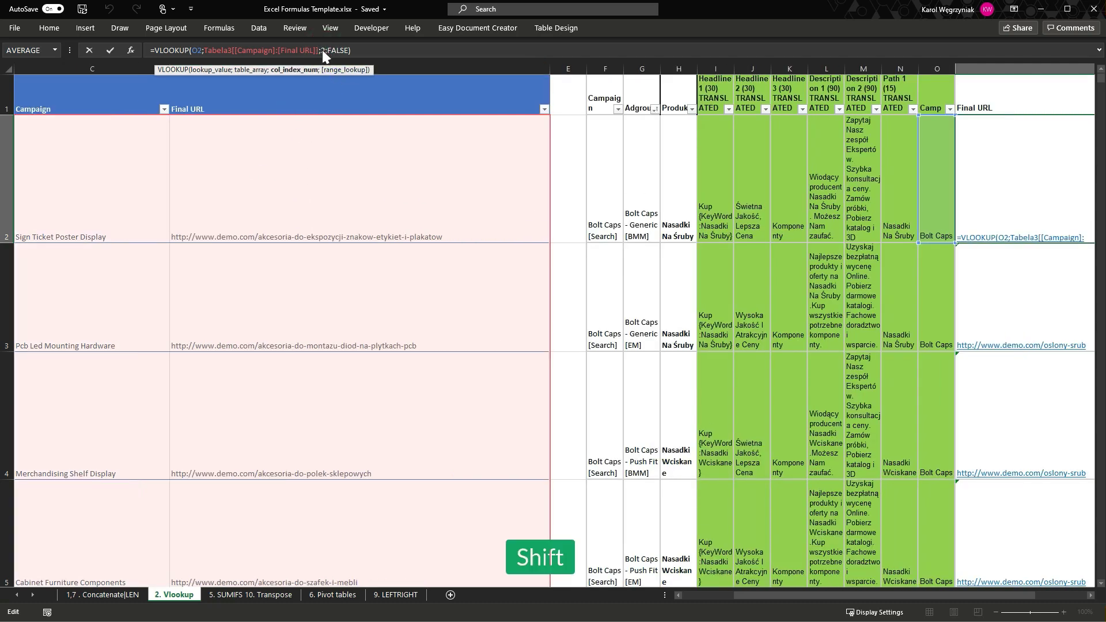
scroll(786, 177, "right", 1)
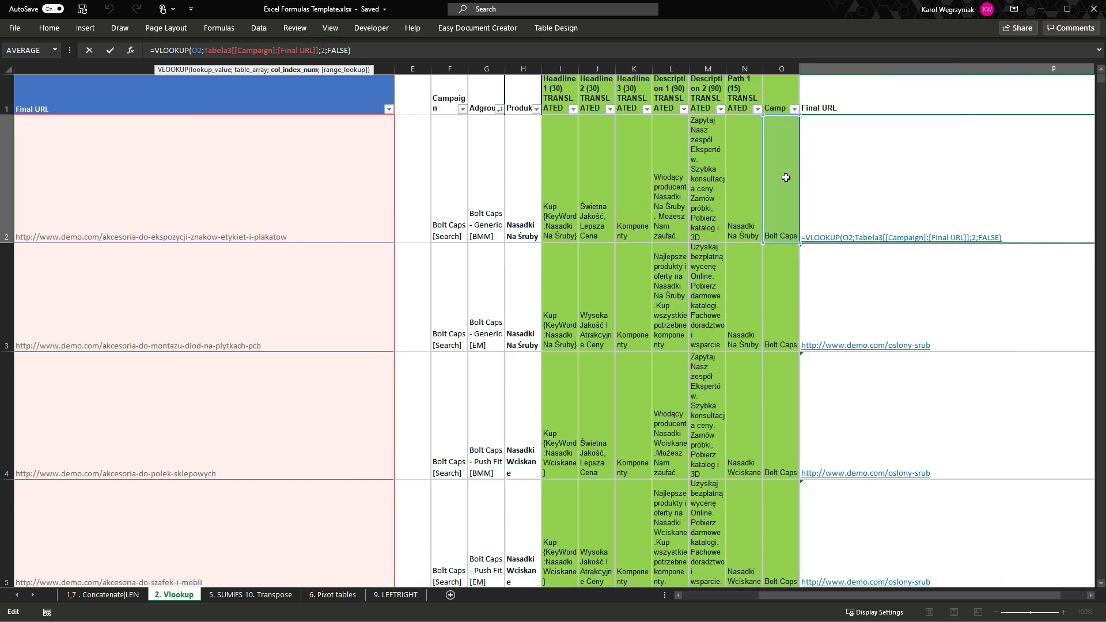
left_click(350, 51)
scroll(773, 167, "left", 2)
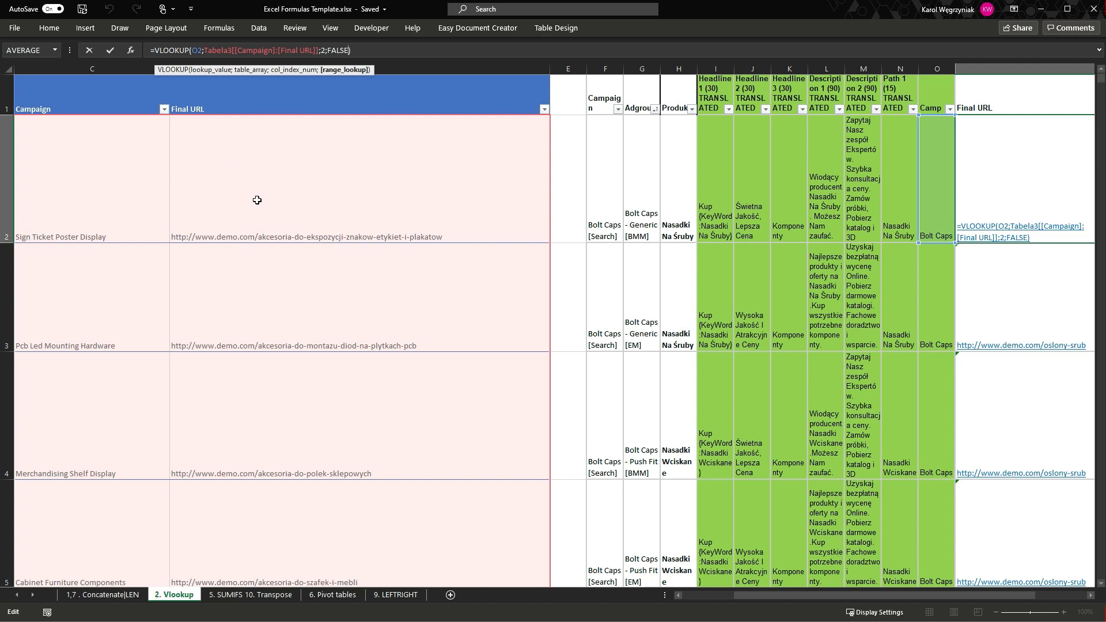
key("Return")
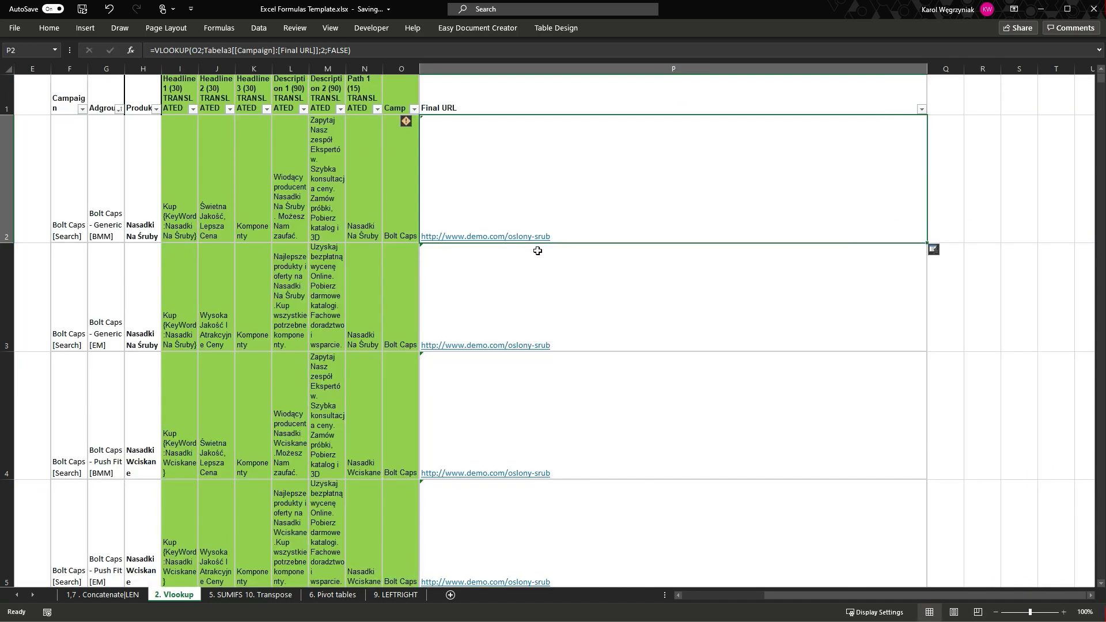
Scroll around the Vlookup sheet to check the looked-up Final URLs.
scroll(560, 247, "down", 4)
scroll(561, 248, "up", 6)
scroll(427, 218, "left", 3)
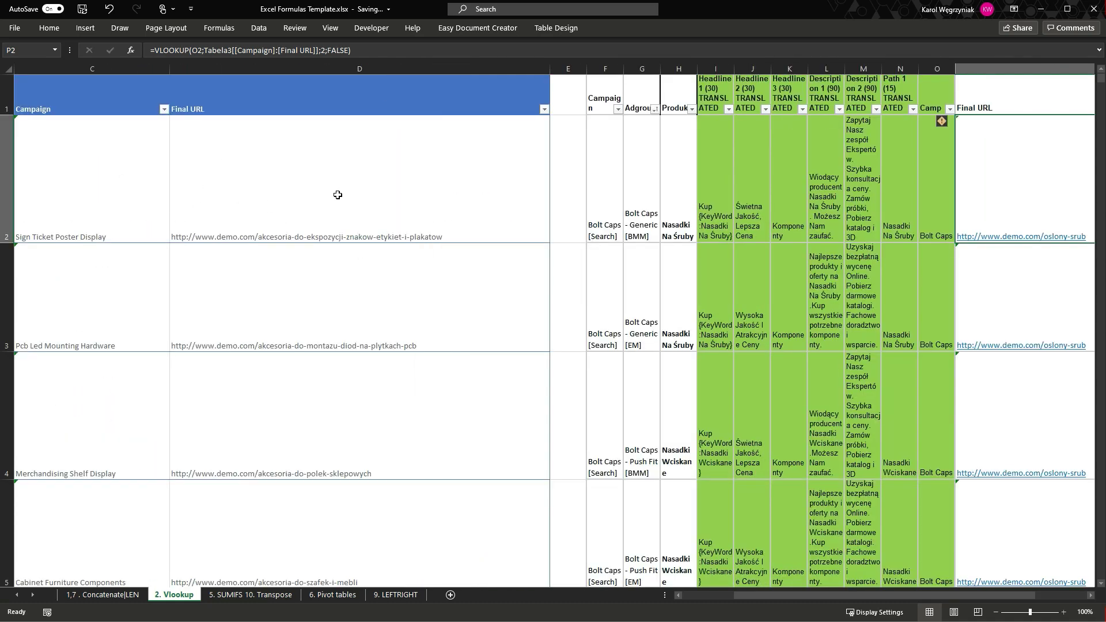
scroll(697, 190, "right", 2)
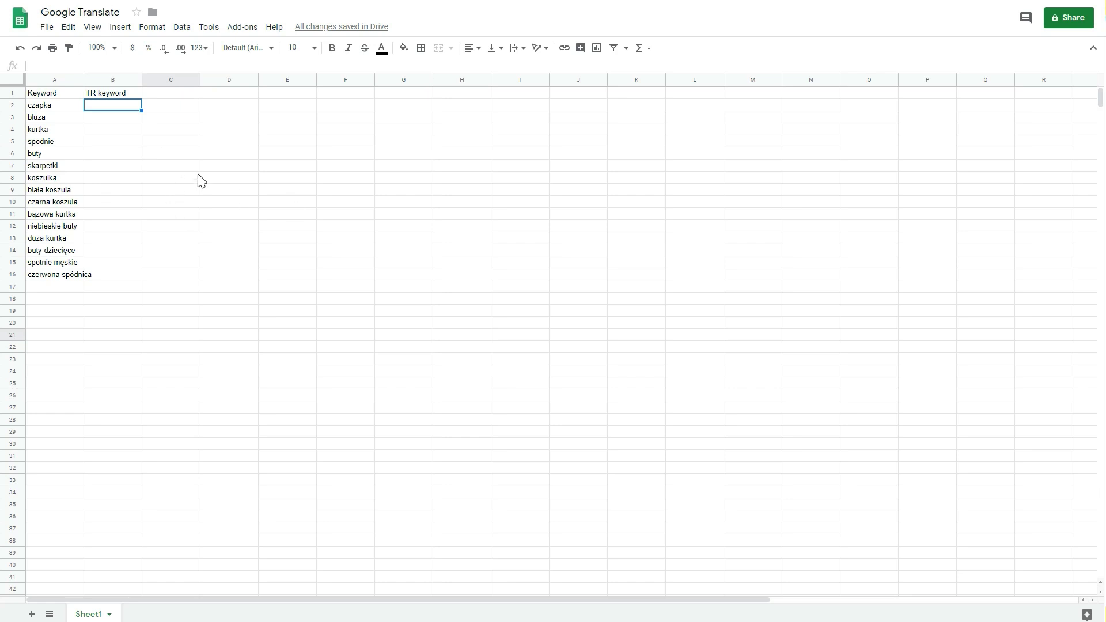
Enter =GOOGLETRANSLATE(A2;"pl";"en") in B2 to translate czapka into English.
left_click(60, 107)
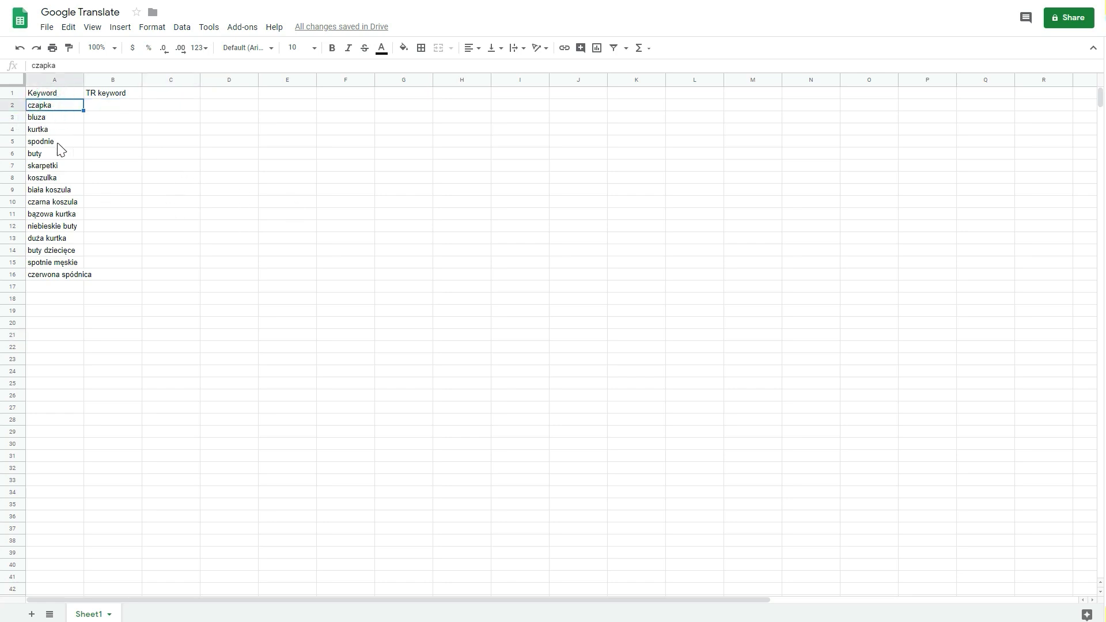
left_click(108, 106)
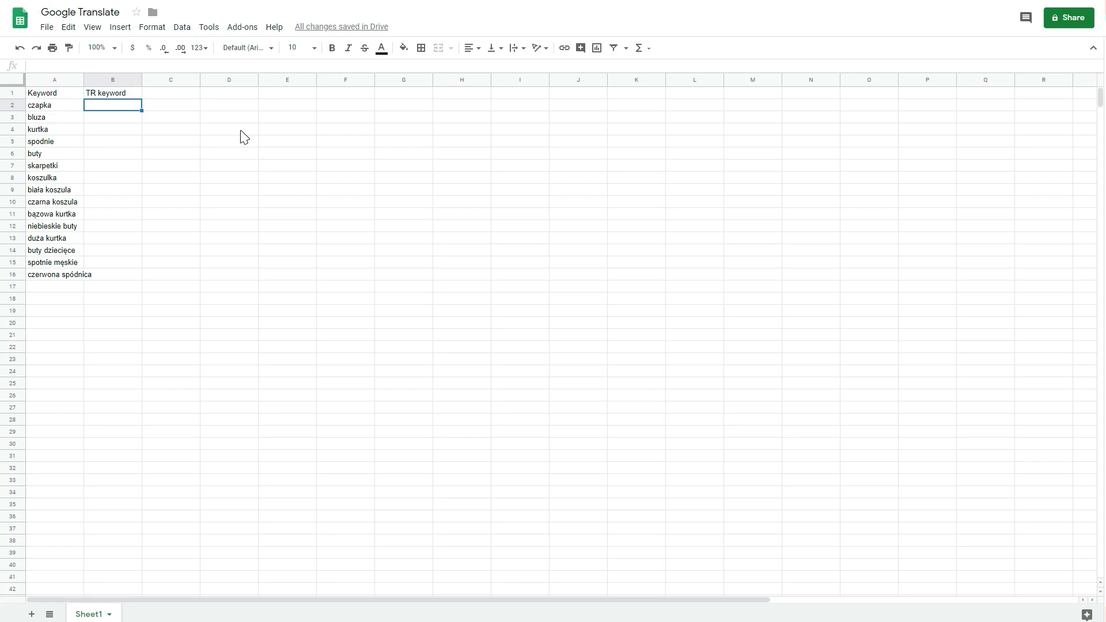
type("=")
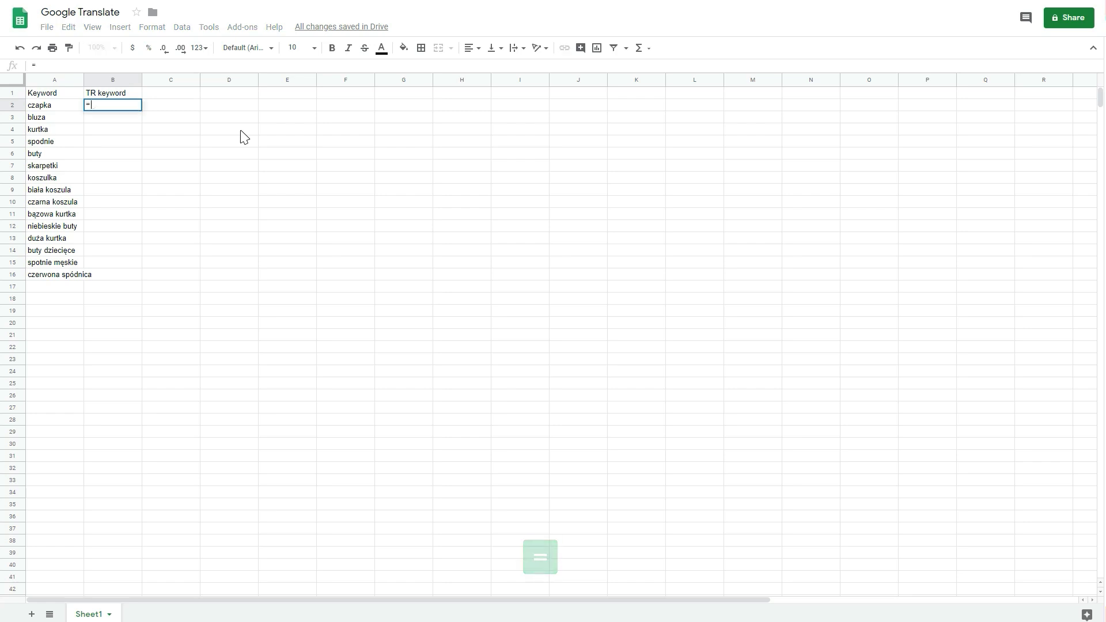
type("googl")
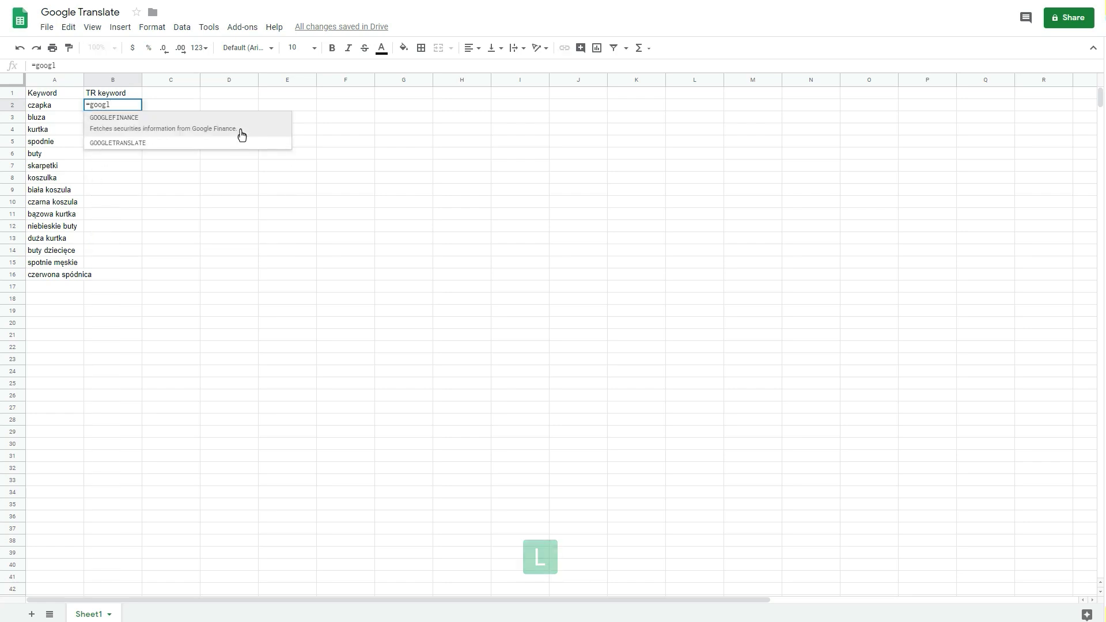
left_click(202, 142)
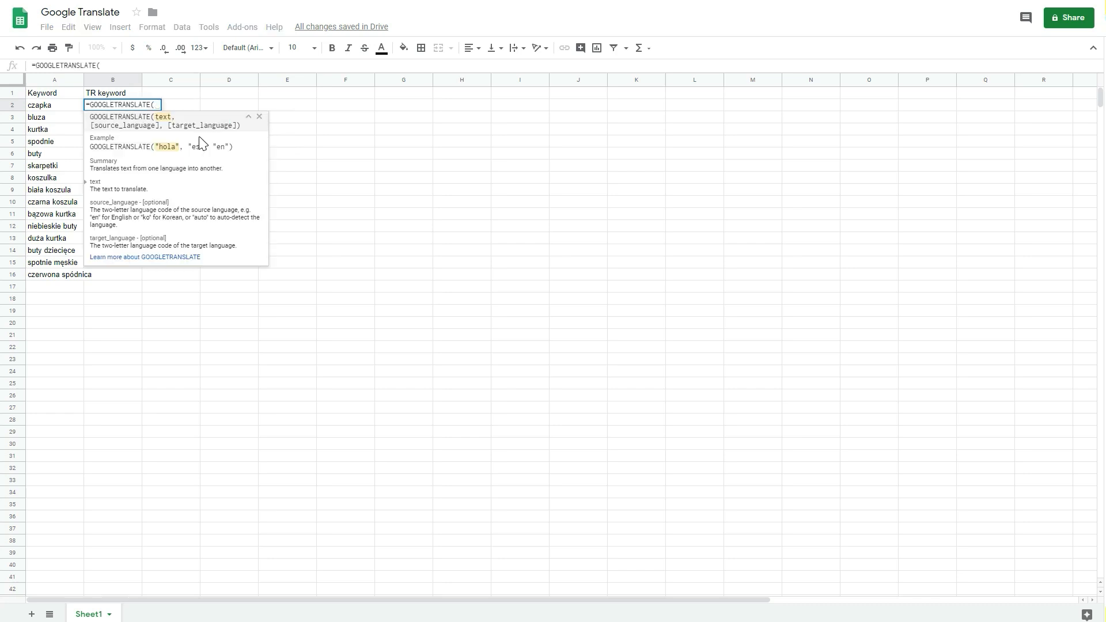
left_click(53, 105)
left_click(159, 68)
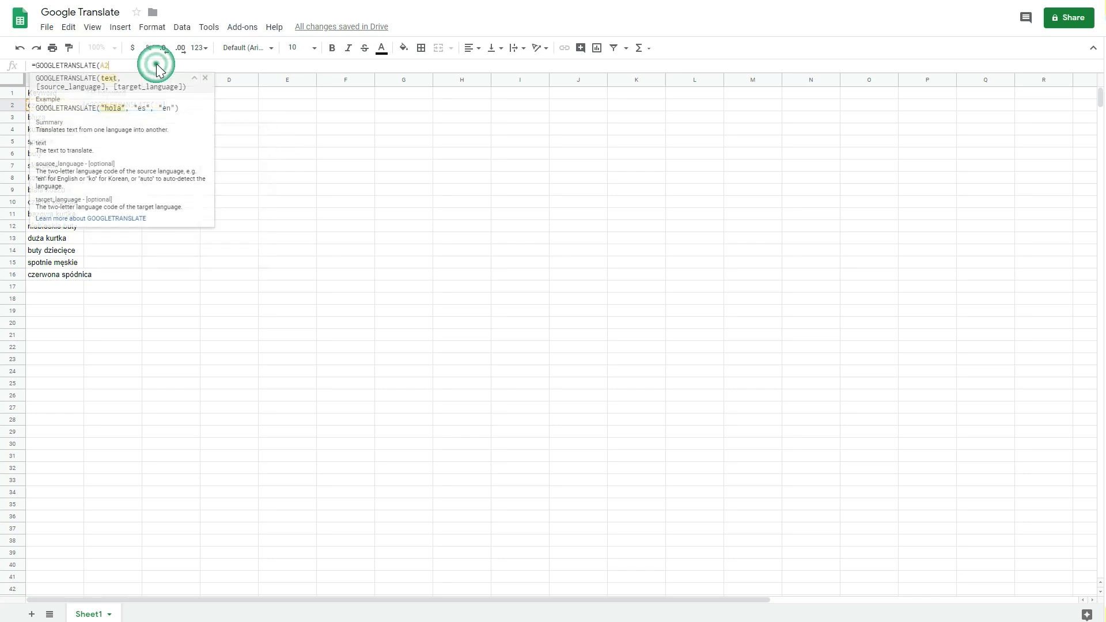
type(";\"")
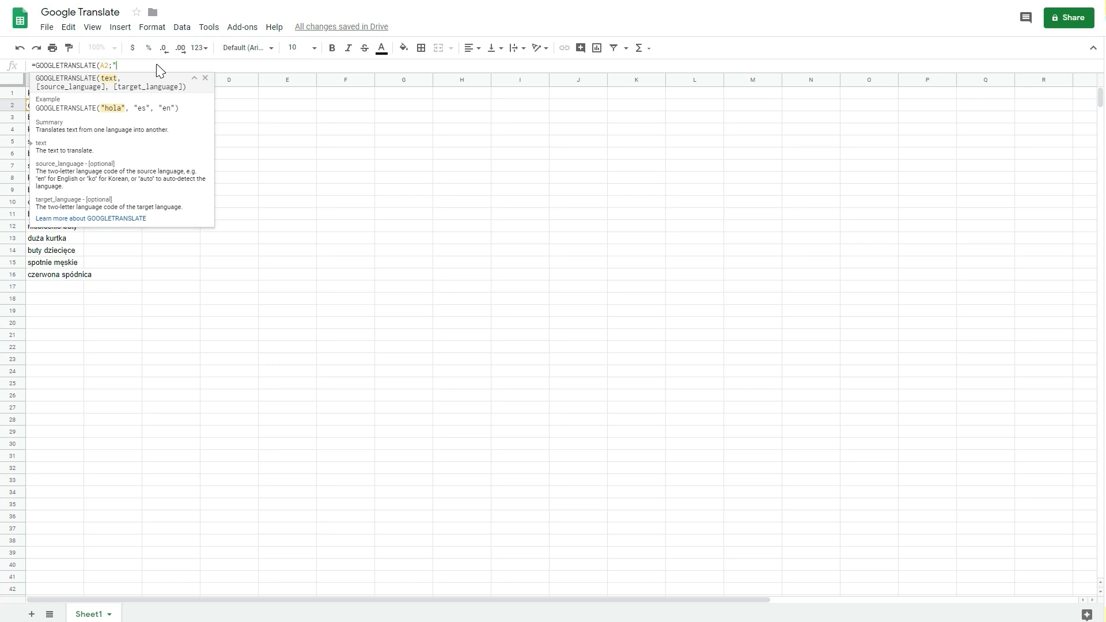
type("pl")
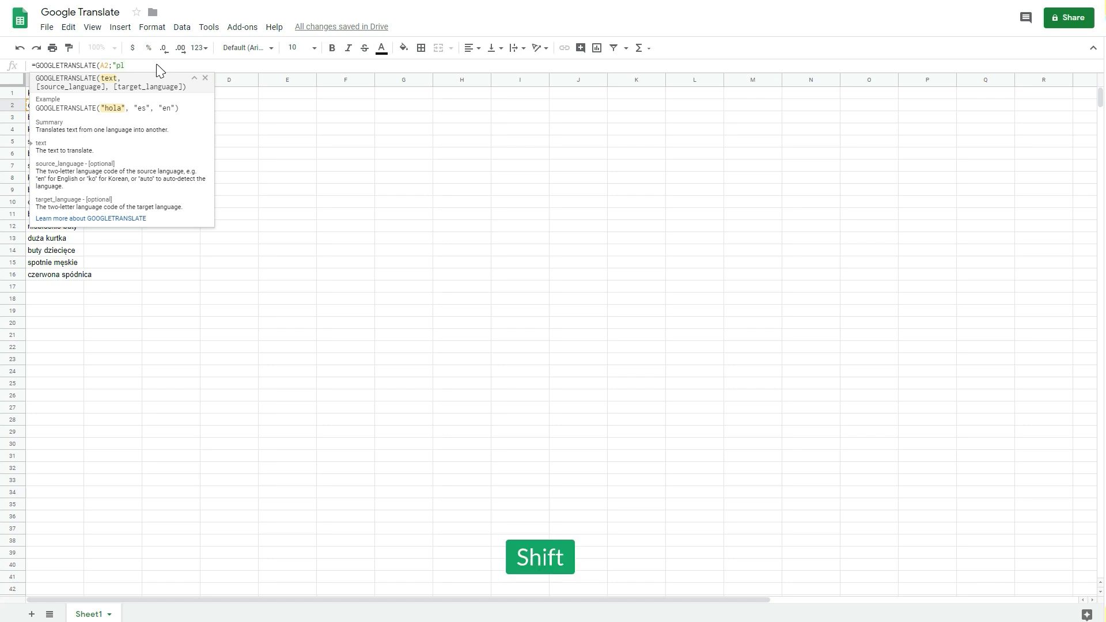
type("\";\"")
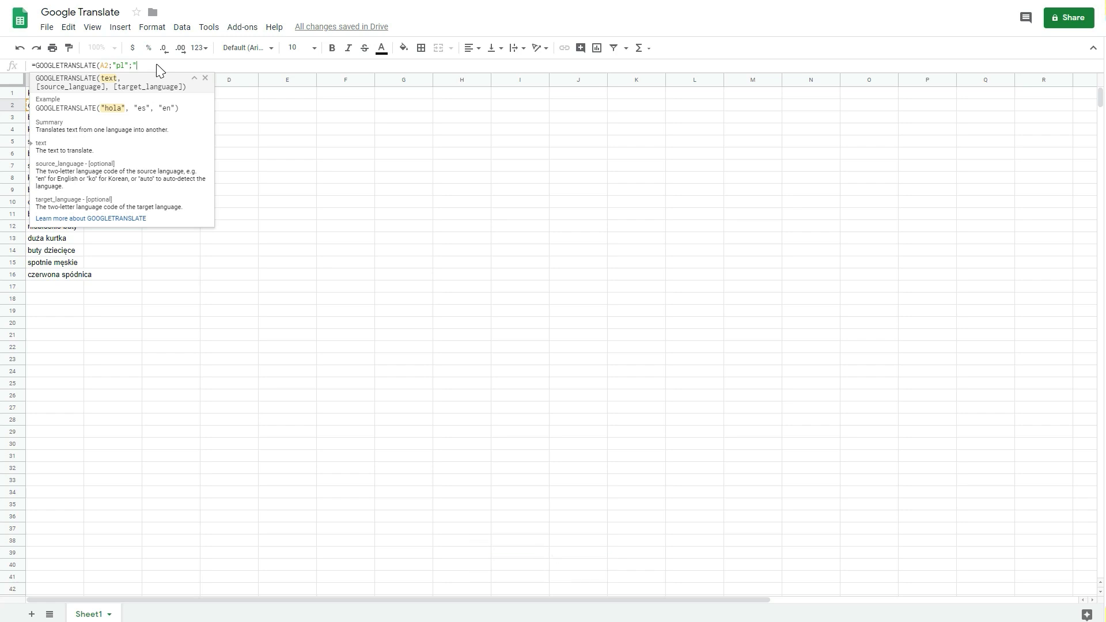
type("en\"")
double_click(137, 66)
left_click(149, 65)
Fill the B2 translation formula down to B16 and widen column B.
key("Return")
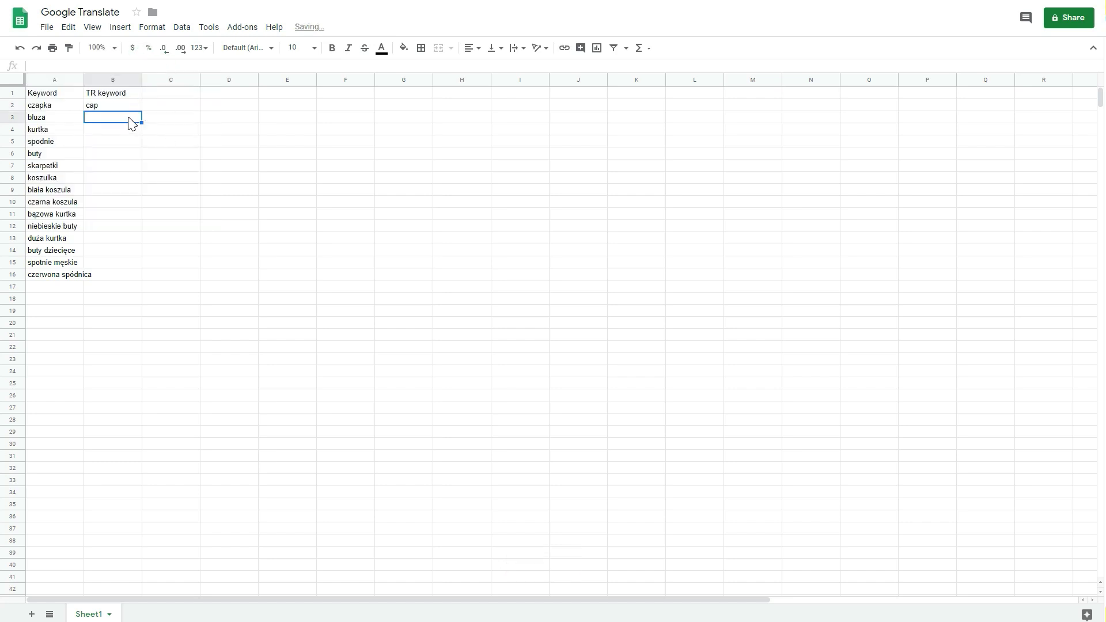
left_click(124, 105)
left_click_drag(141, 110, 137, 278)
left_click_drag(142, 81, 179, 84)
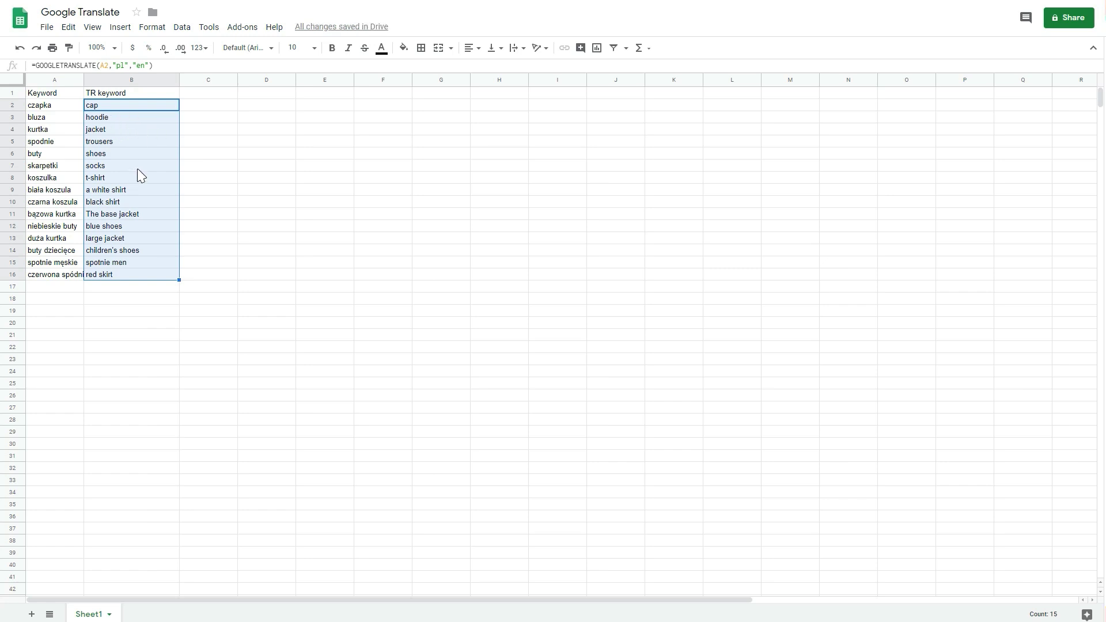
Correct the keyword in A15 from spotnie to spodnie męskie.
left_click(45, 263)
left_click(45, 264)
key("BackSpace")
type("d")
key("Return")
left_click(306, 338)
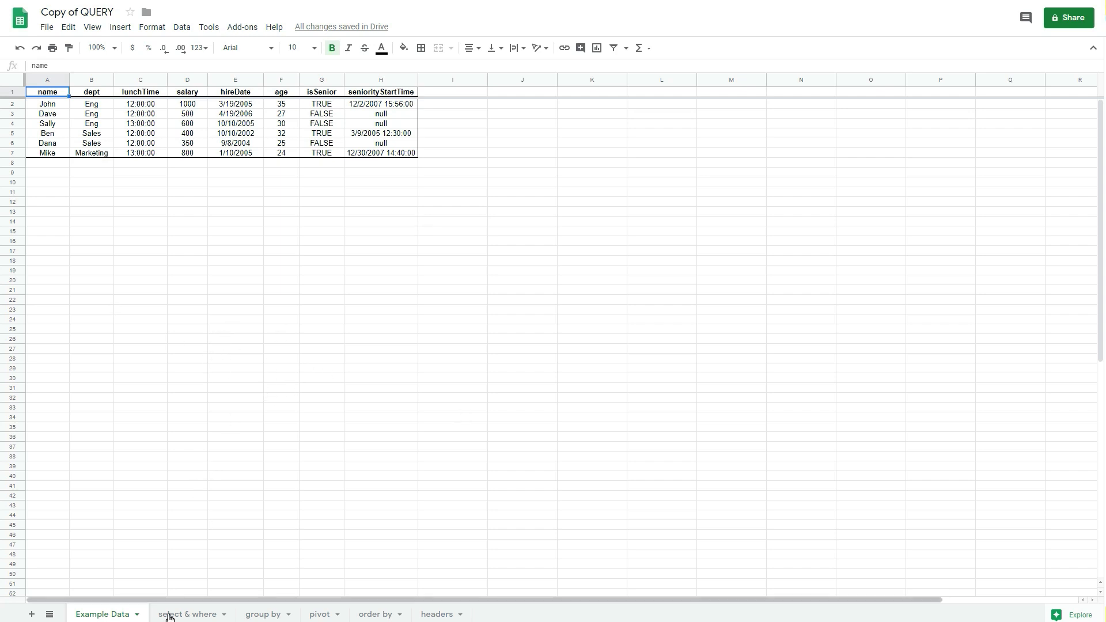
Browse the select & where, group by, pivot, order by and headers QUERY example sheets.
key("ctrl+shift+Page_Down")
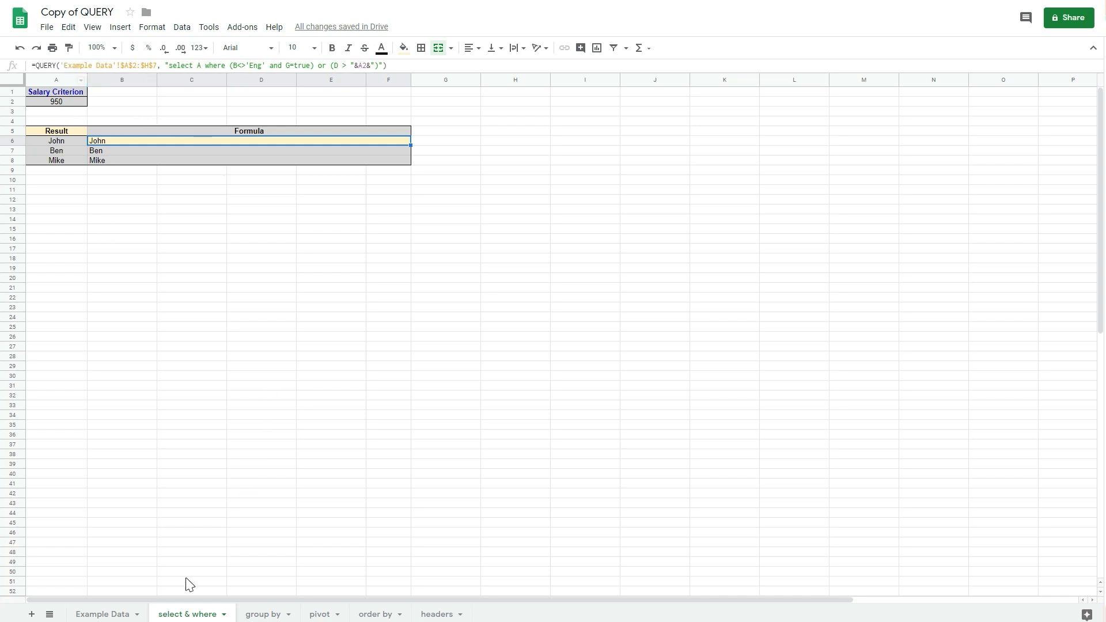
left_click(265, 613)
left_click(323, 614)
left_click(380, 614)
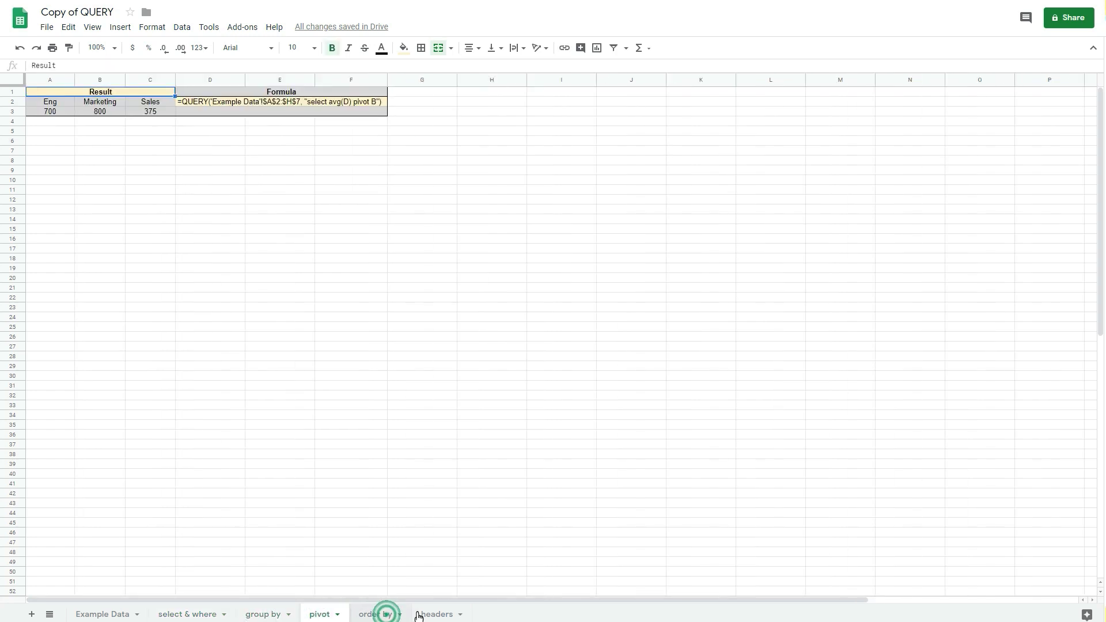
left_click(429, 614)
left_click(175, 612)
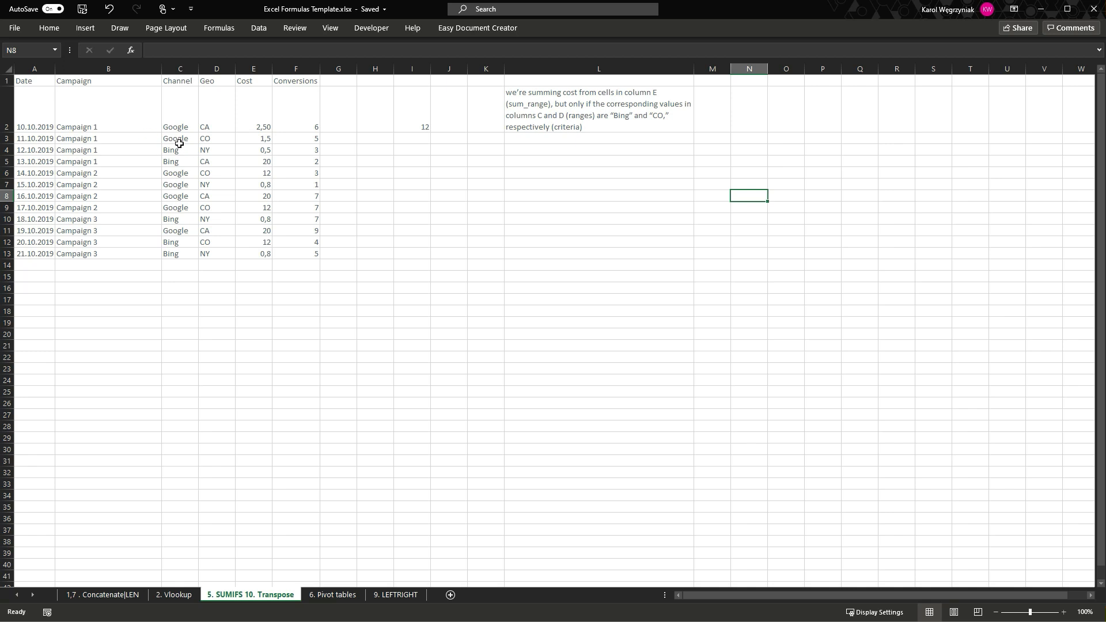
left_click(227, 130)
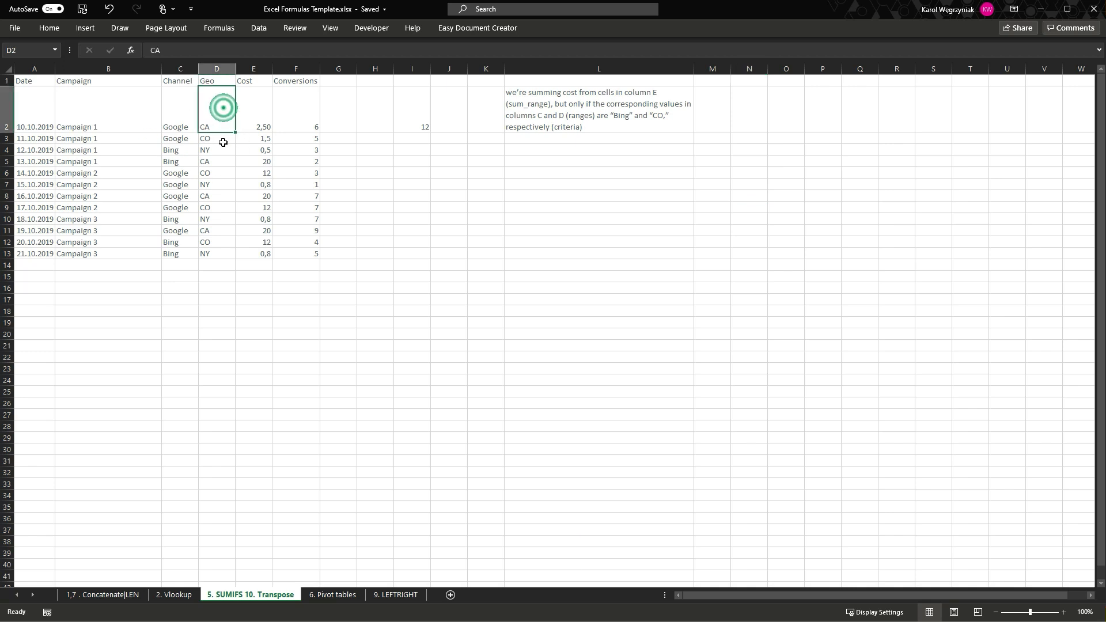
left_click(215, 251, "shift")
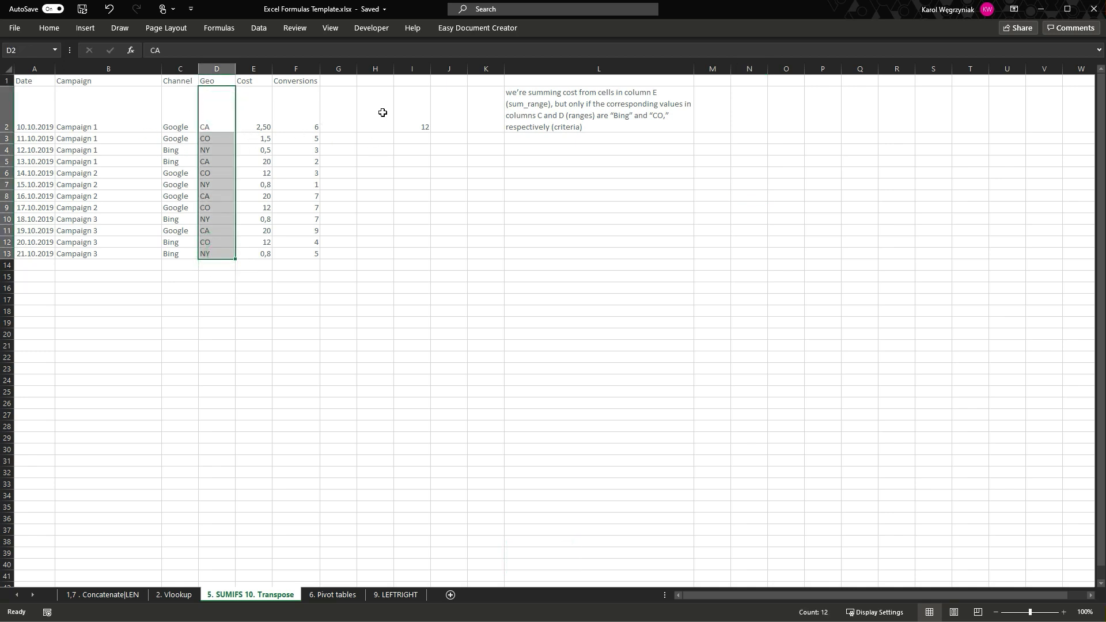
left_click(421, 108)
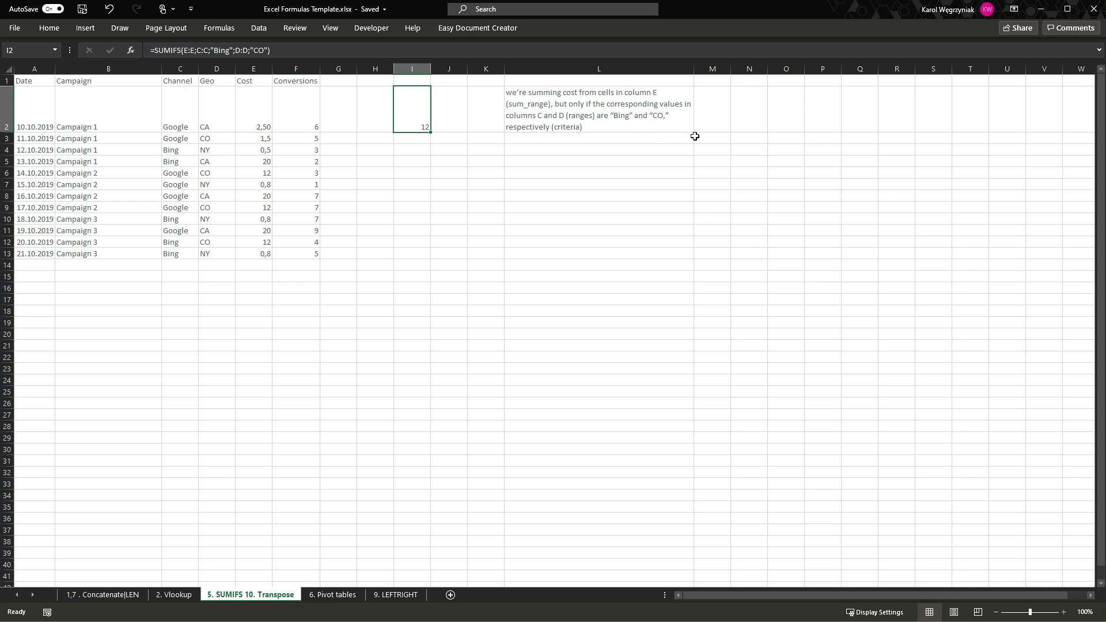
Walk through the I2 SUMIFS arguments E:E, C:C, Bing and CO, recommitting the total 12.
left_click(173, 49)
left_click(189, 50)
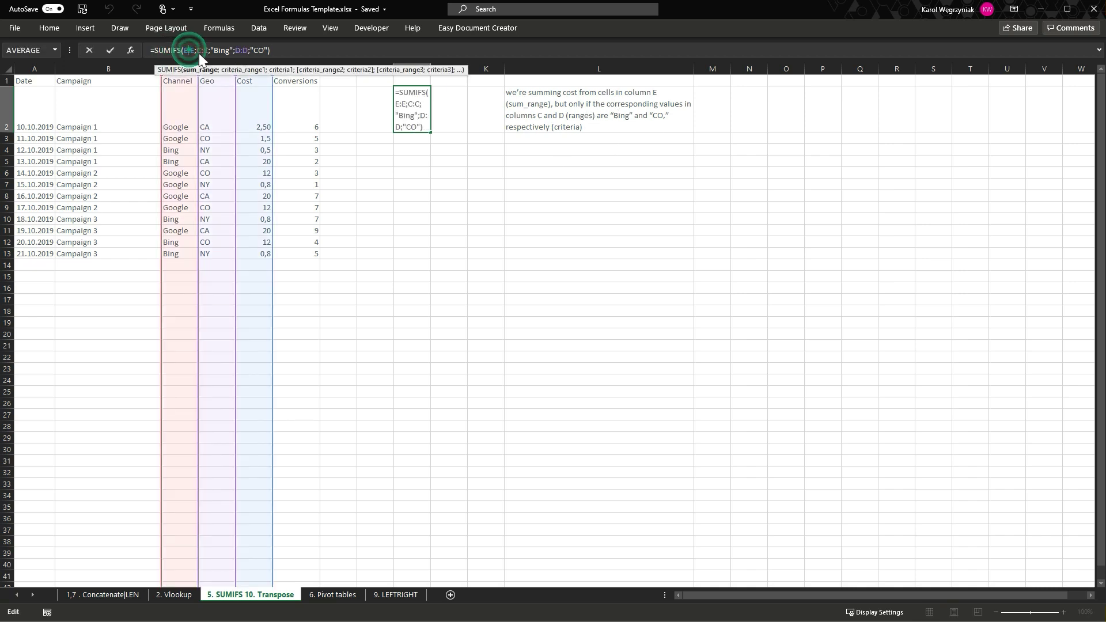
left_click(219, 51)
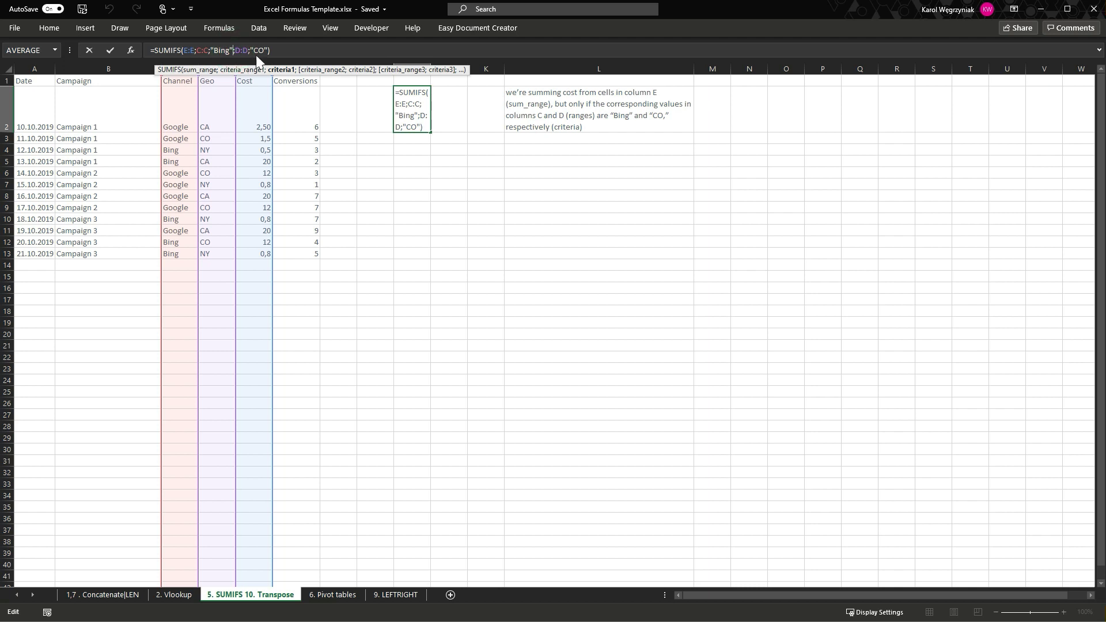
left_click(204, 50)
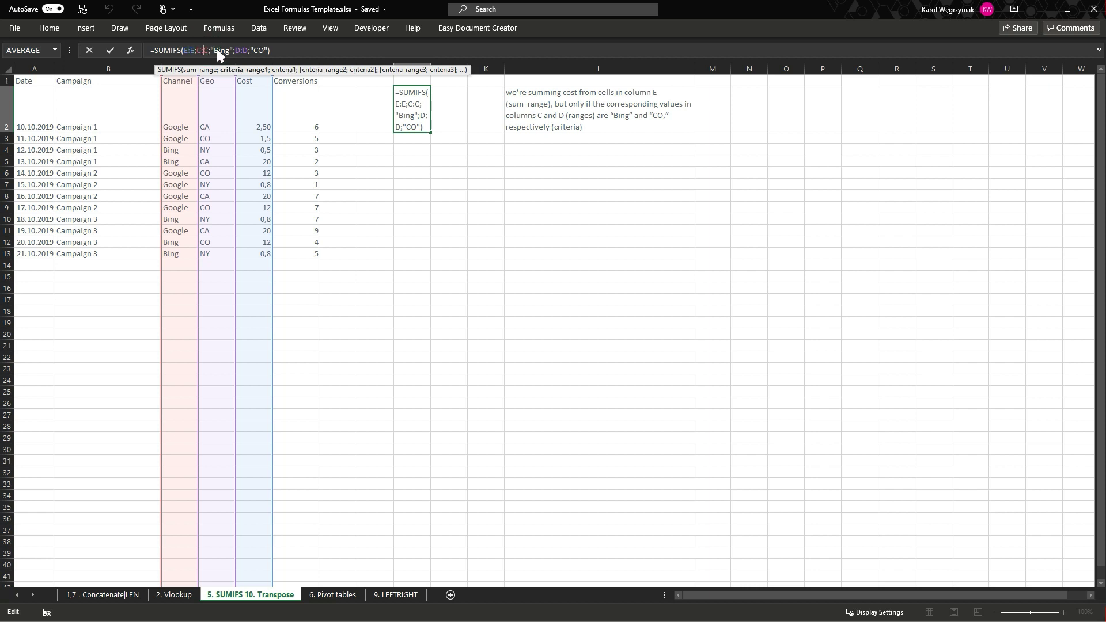
left_click(216, 50)
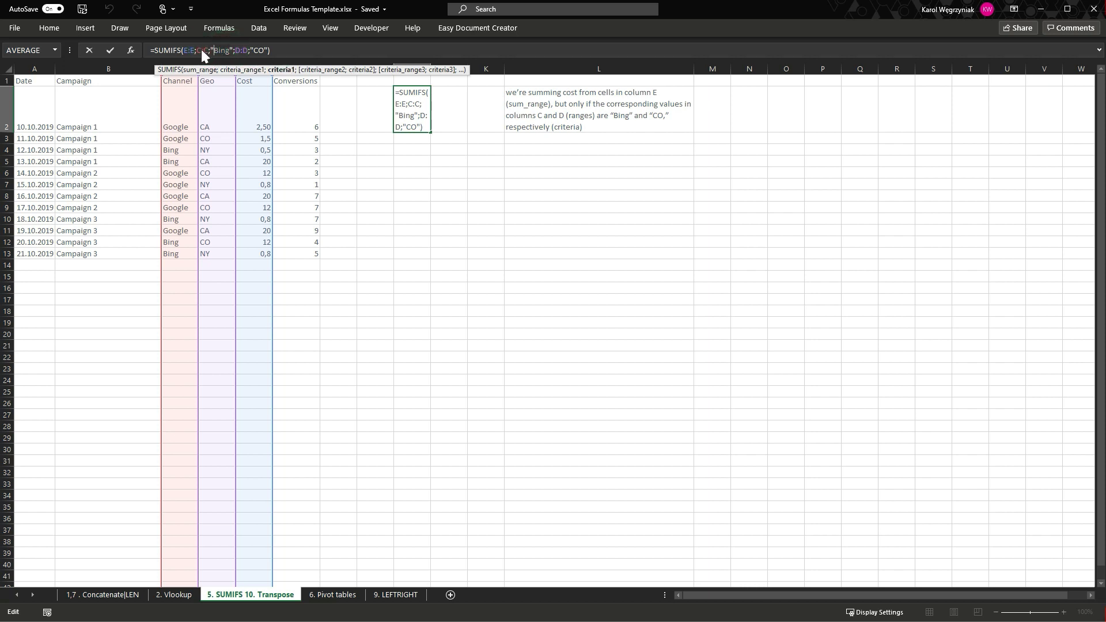
left_click(257, 49)
key("Return")
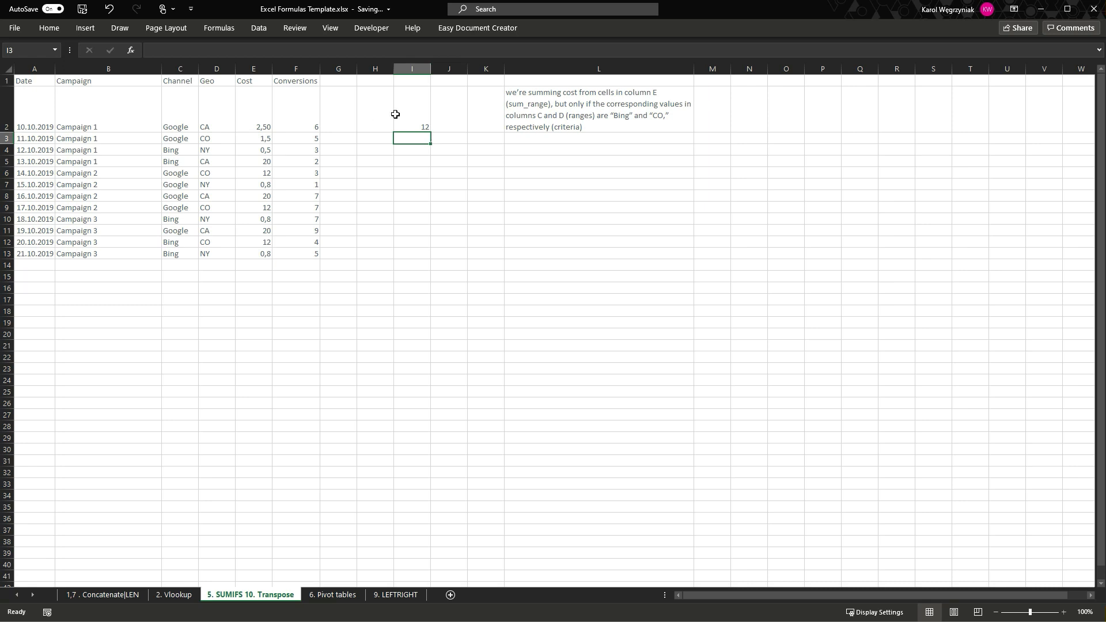
left_click(413, 106)
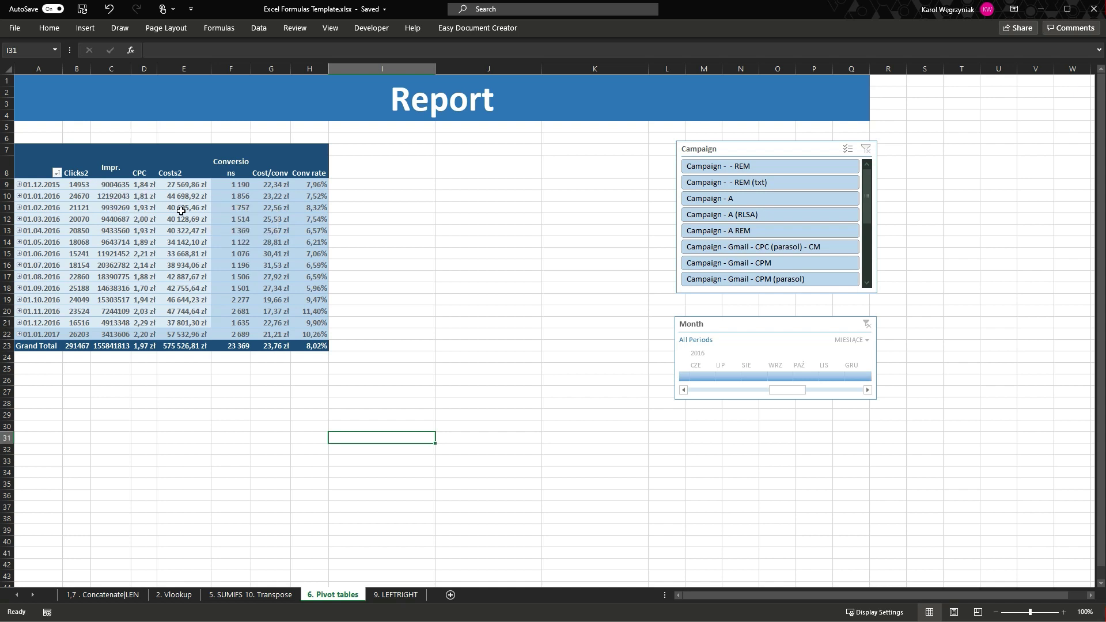
Expand the 01.12.2015 pivot row into its campaigns and scroll the Month timeline.
left_click(20, 185)
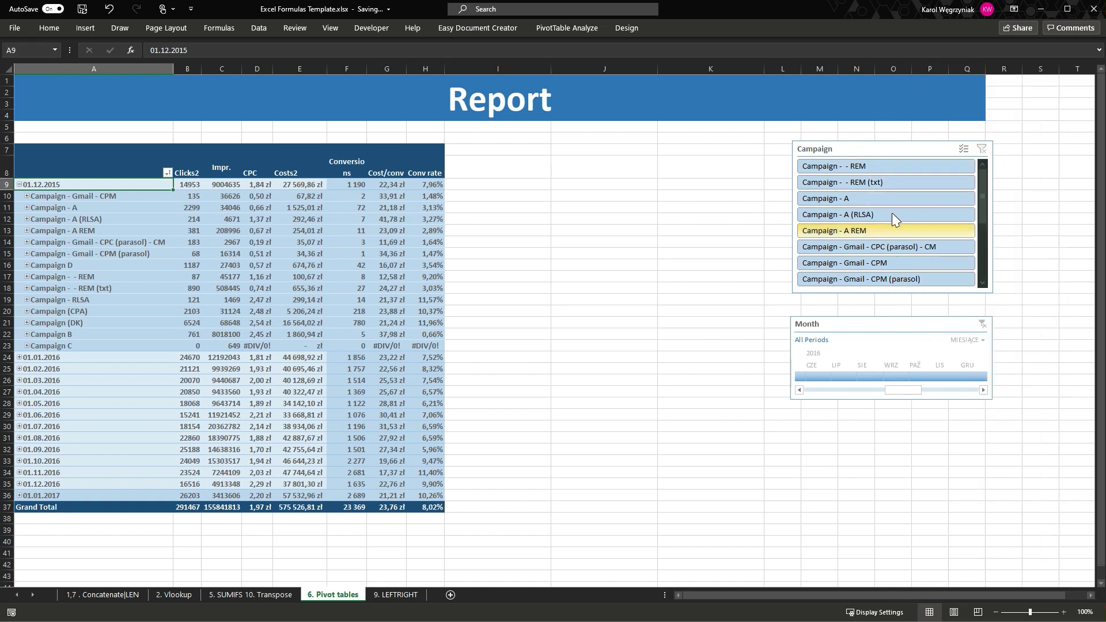
left_click_drag(903, 390, 836, 391)
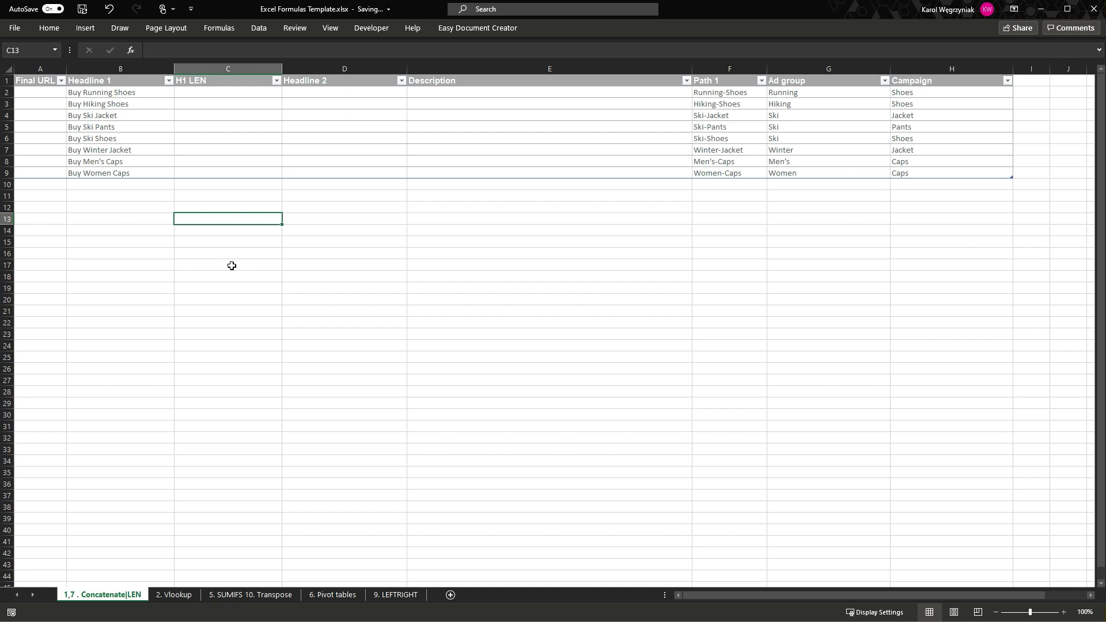
Enter a LEN formula on Headline 1 in C2, auto-filling lengths 17, 16, 14, 13 down H1 LEN.
left_click(207, 91)
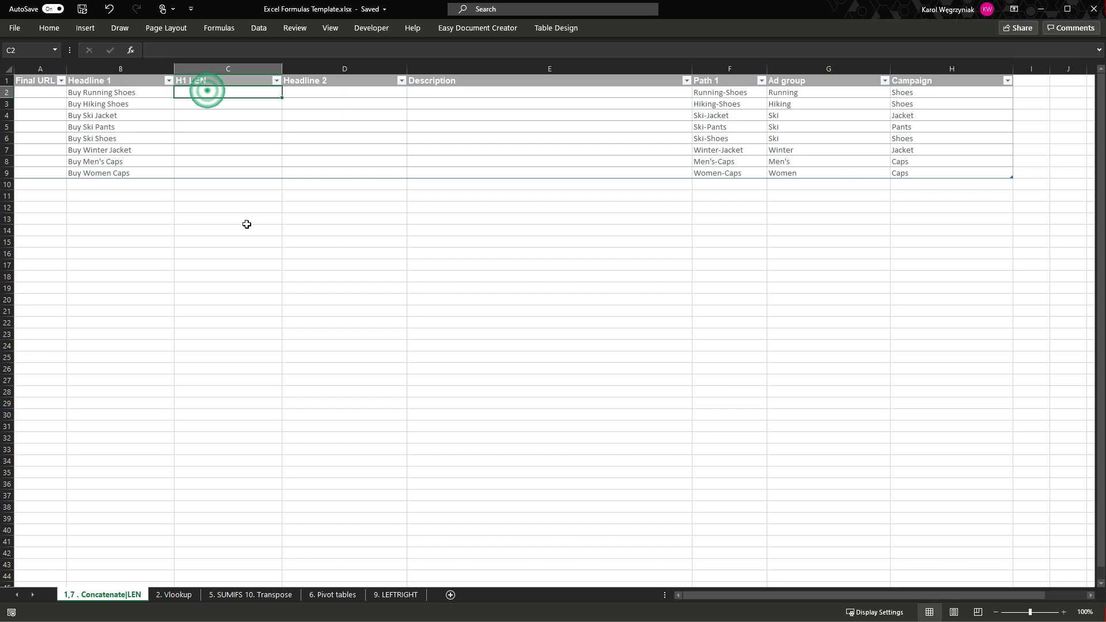
type("=le")
key("Tab")
left_click(115, 93)
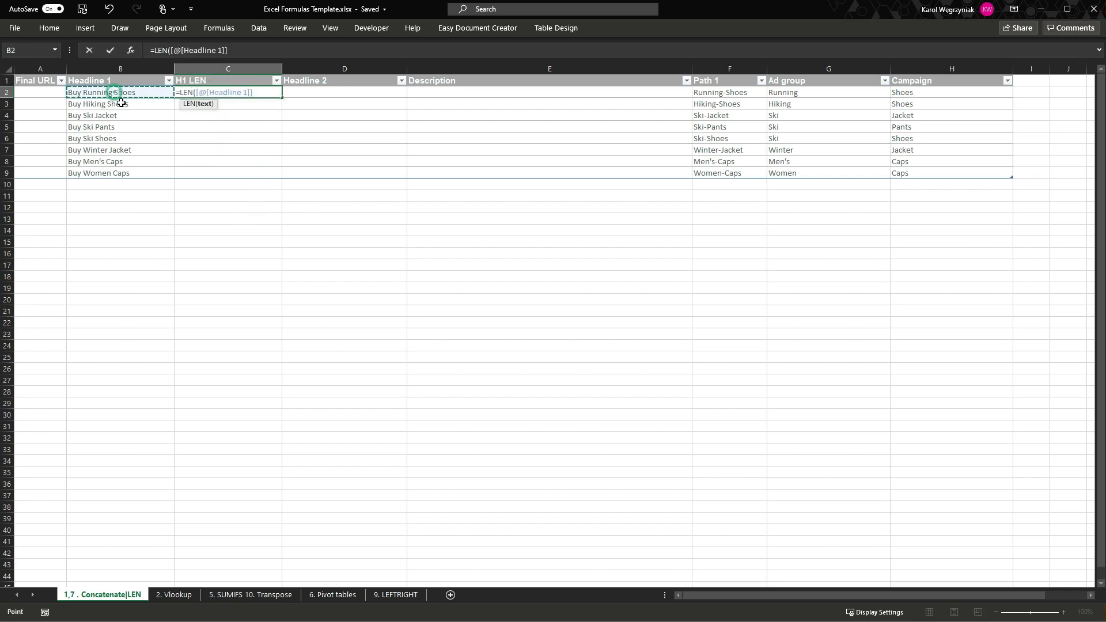
key("Return")
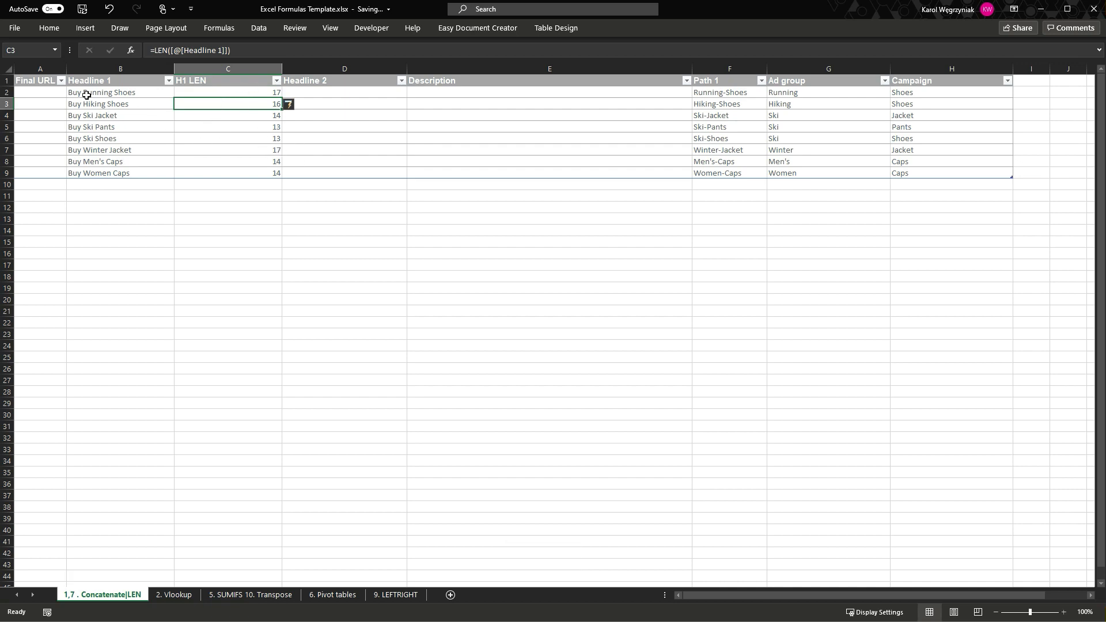
left_click(115, 94)
left_click(256, 222)
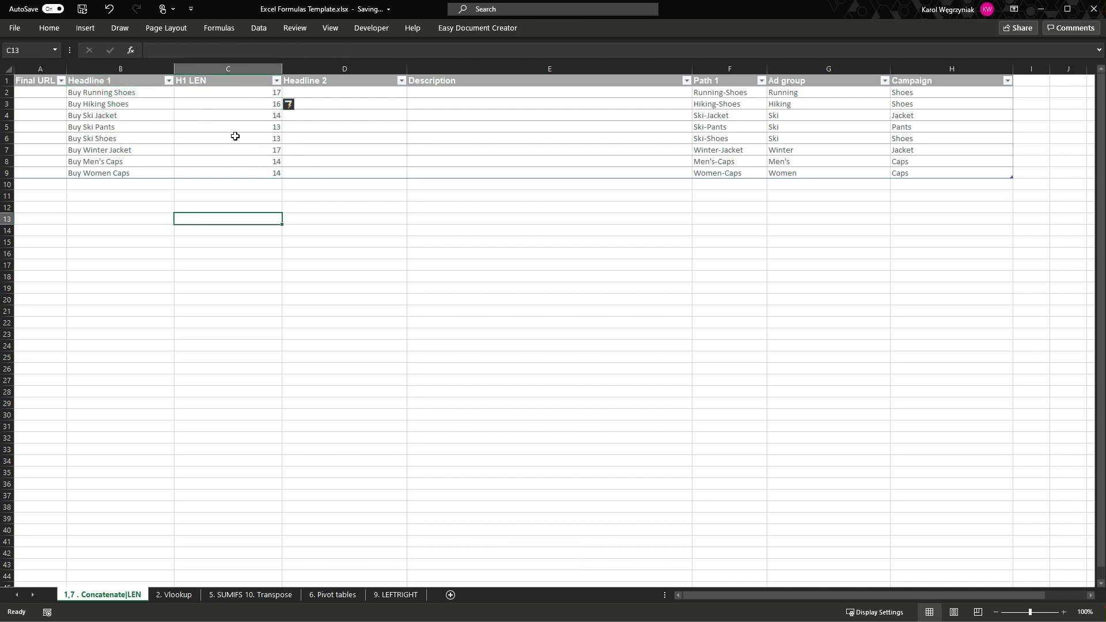
Highlight H1 LEN values greater than 30 in column C with Light Red Fill.
left_click(240, 67)
key("alt+h")
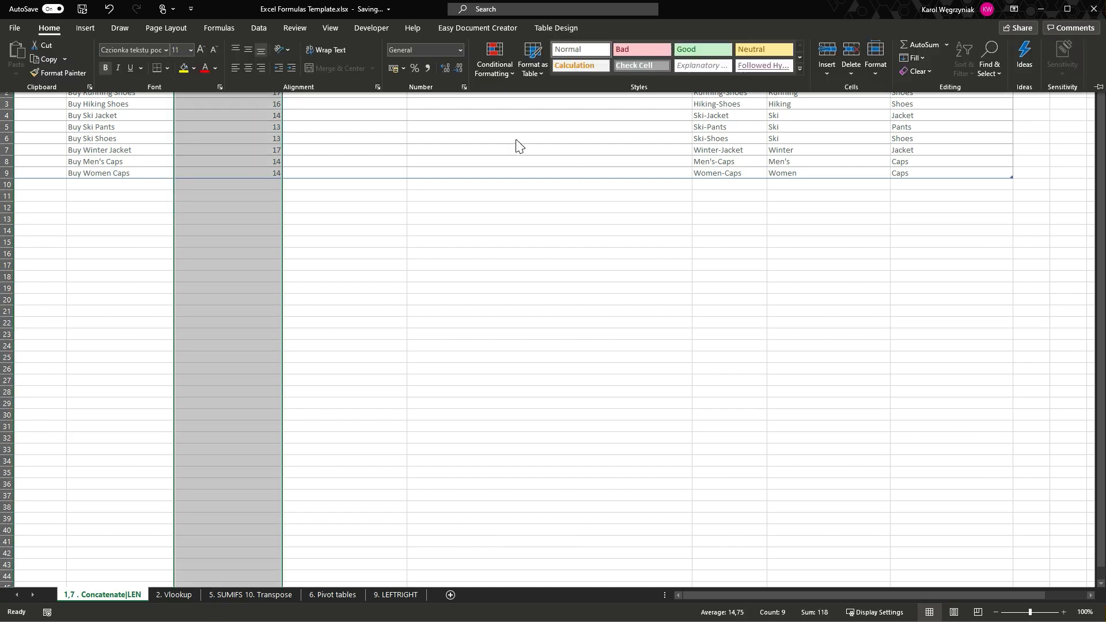
left_click(496, 70)
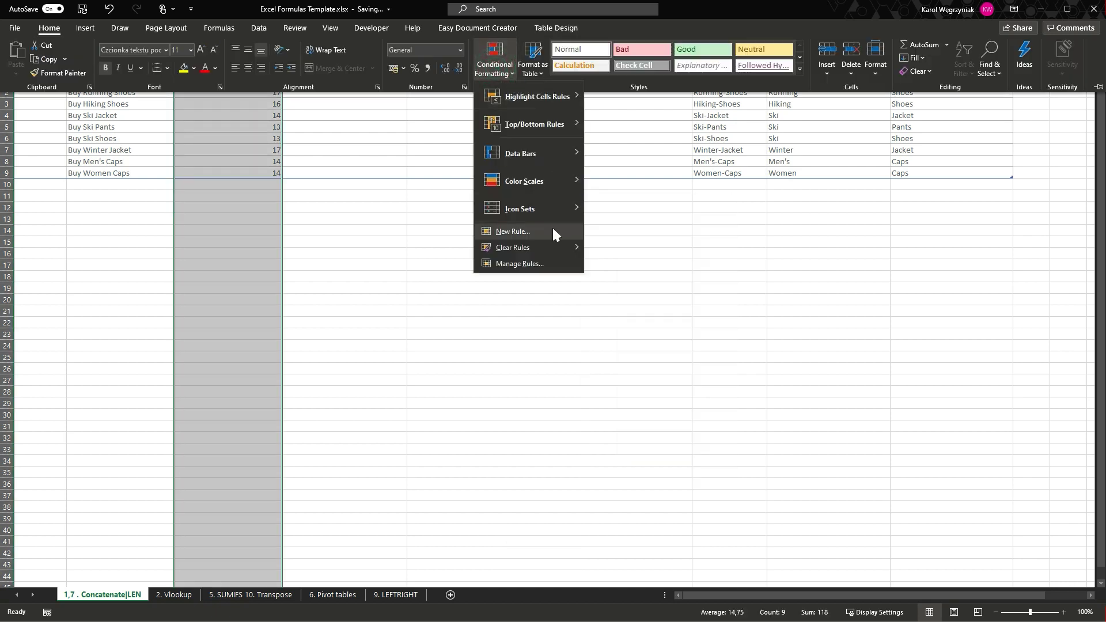
mouse_move(566, 97)
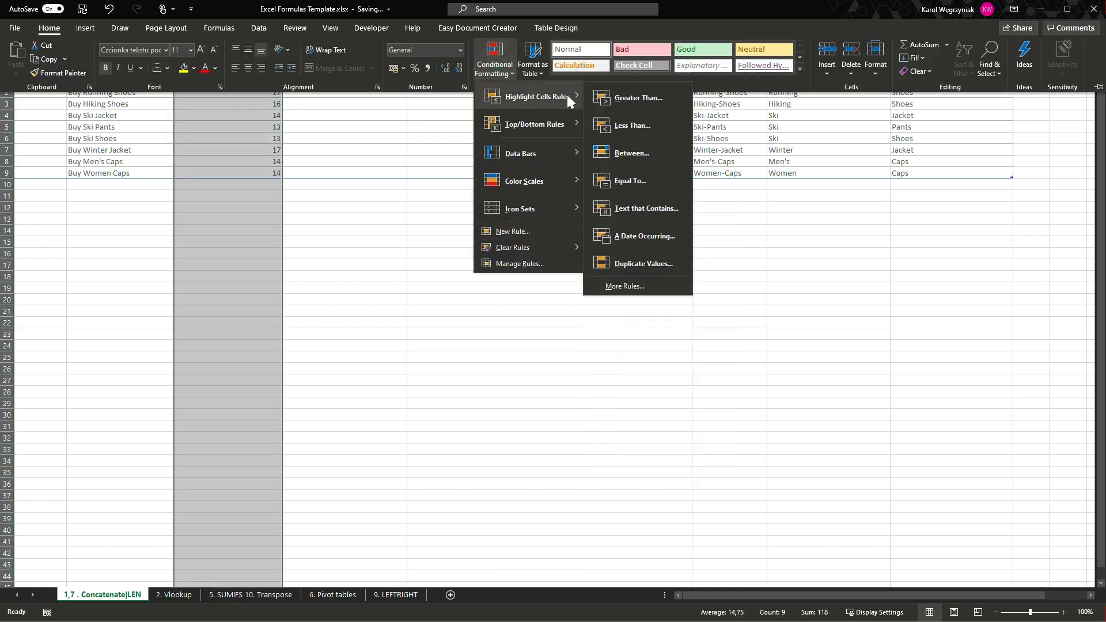
left_click(636, 97)
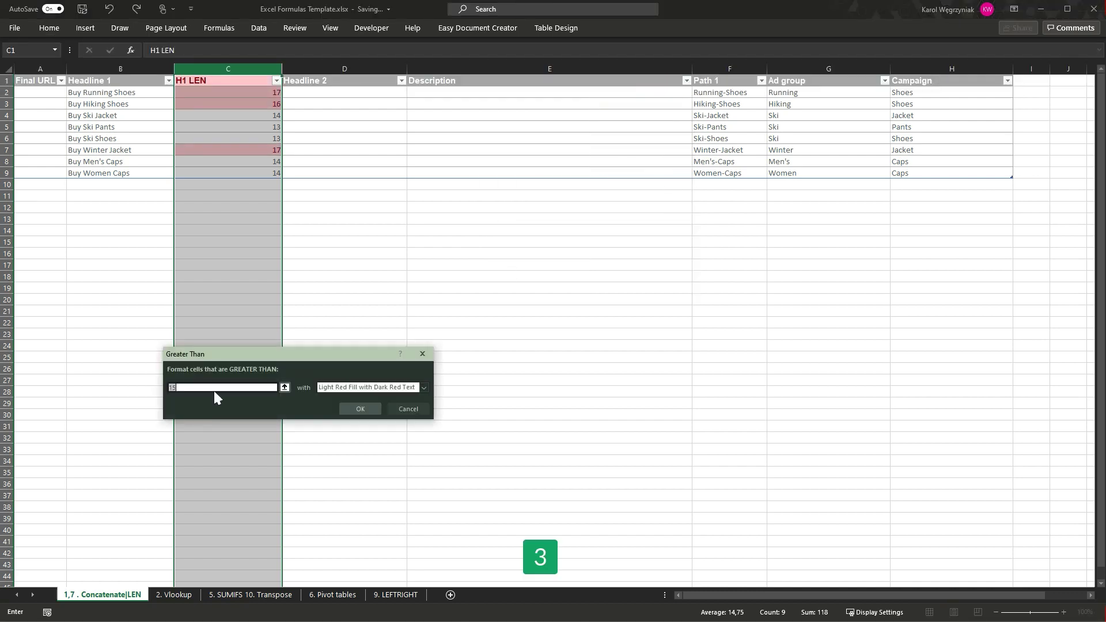
type("30")
left_click(359, 388)
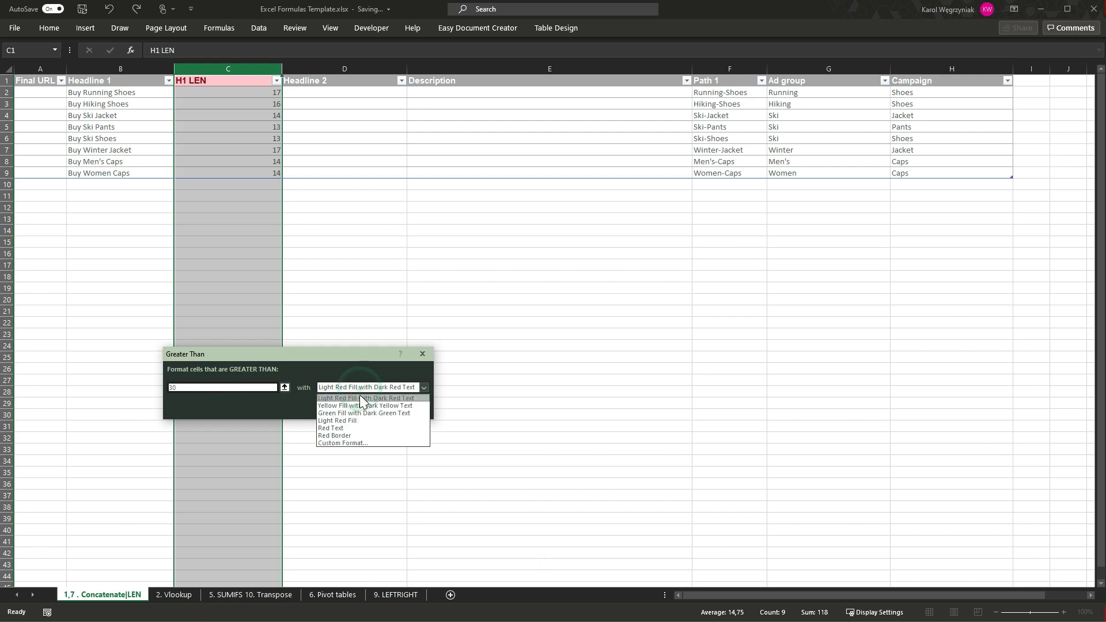
left_click(362, 399)
left_click(353, 406)
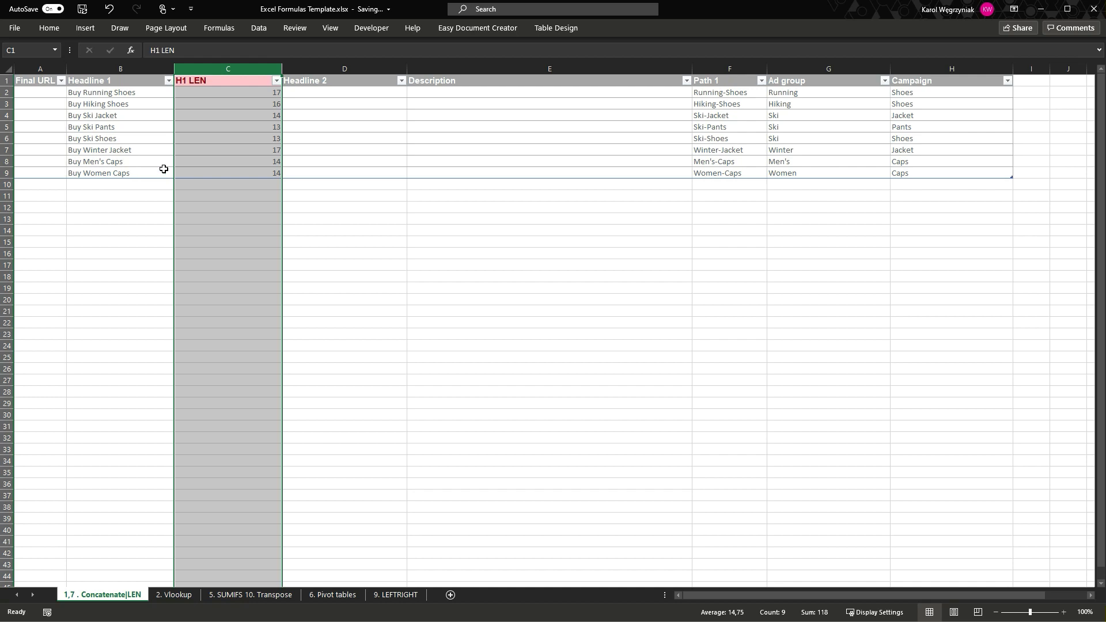
Lengthen the Women ad group in G9 so row 9's headline exceeds 30 characters.
left_click(124, 175)
left_click(812, 173)
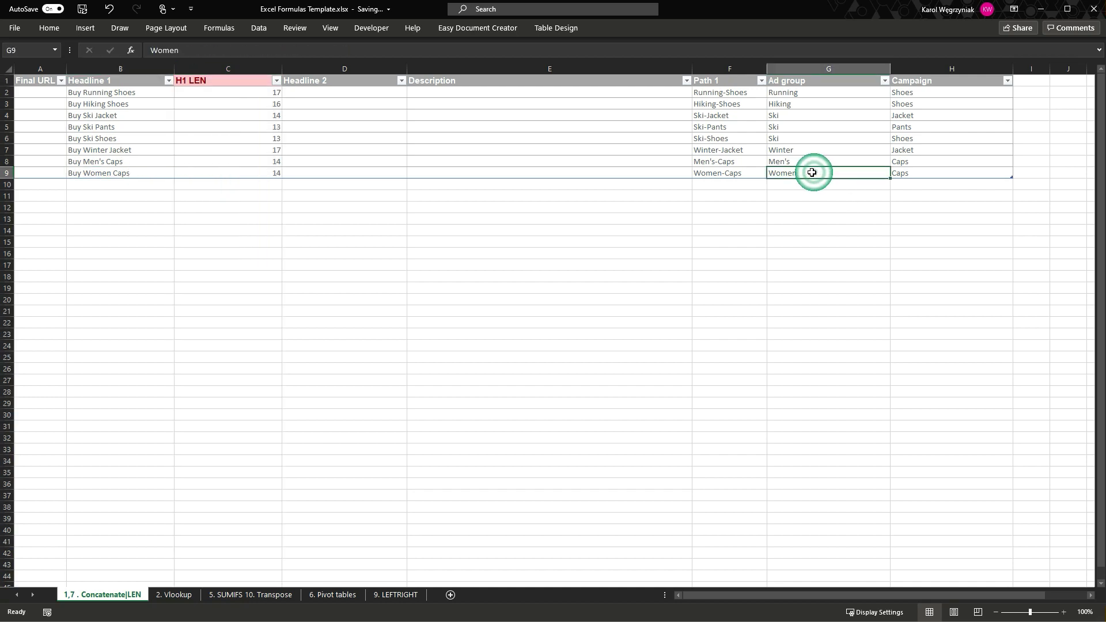
double_click(812, 173)
type("dsadasdasdasdas")
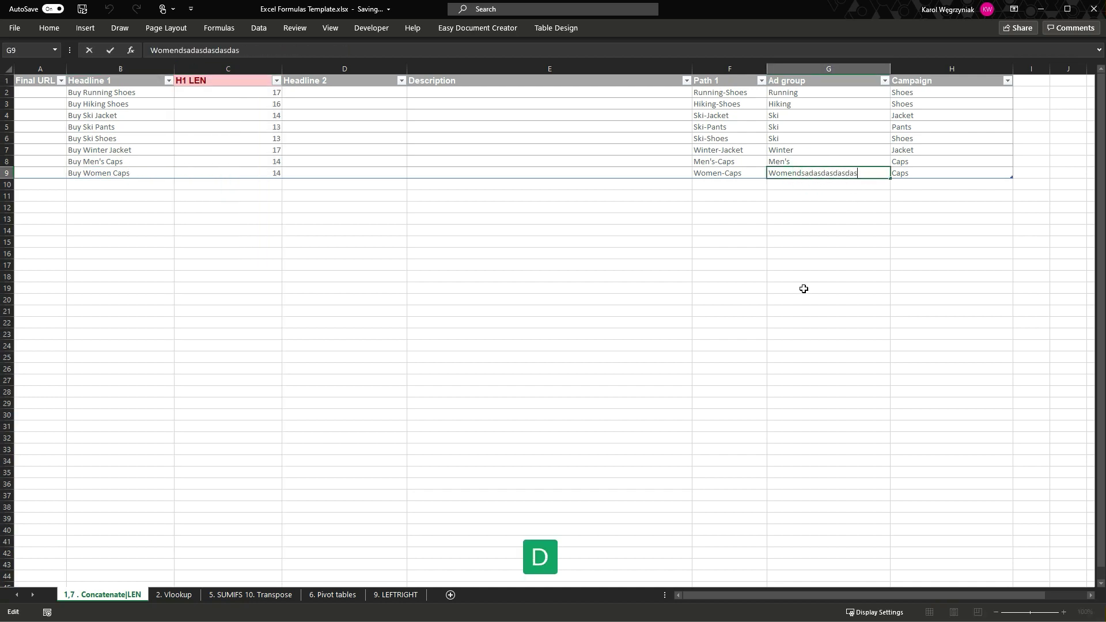
left_click(801, 292)
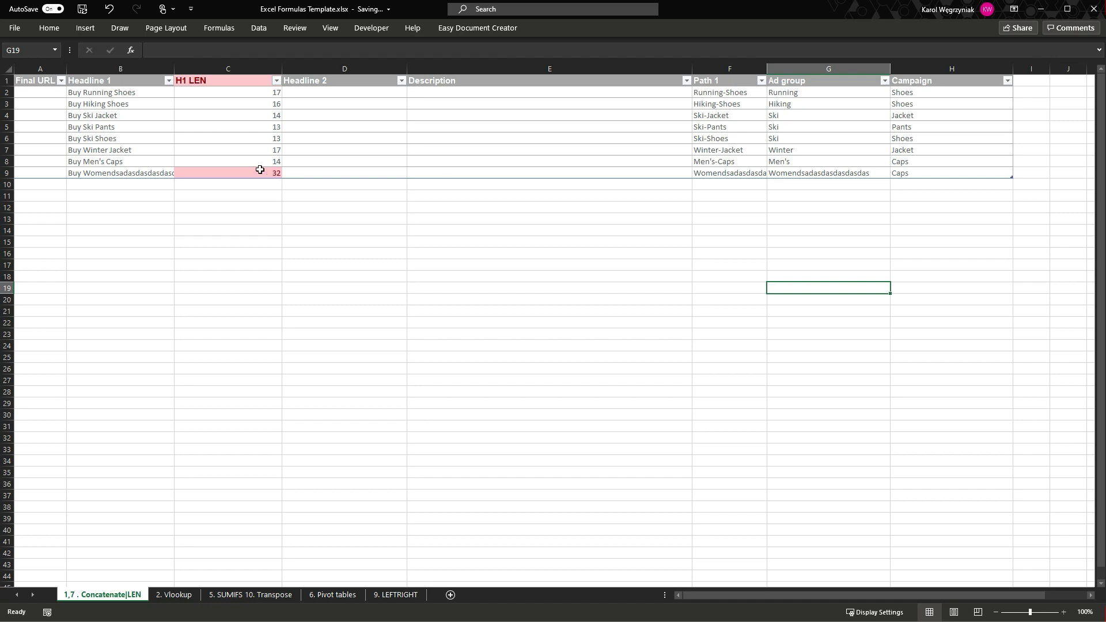
left_click(257, 218)
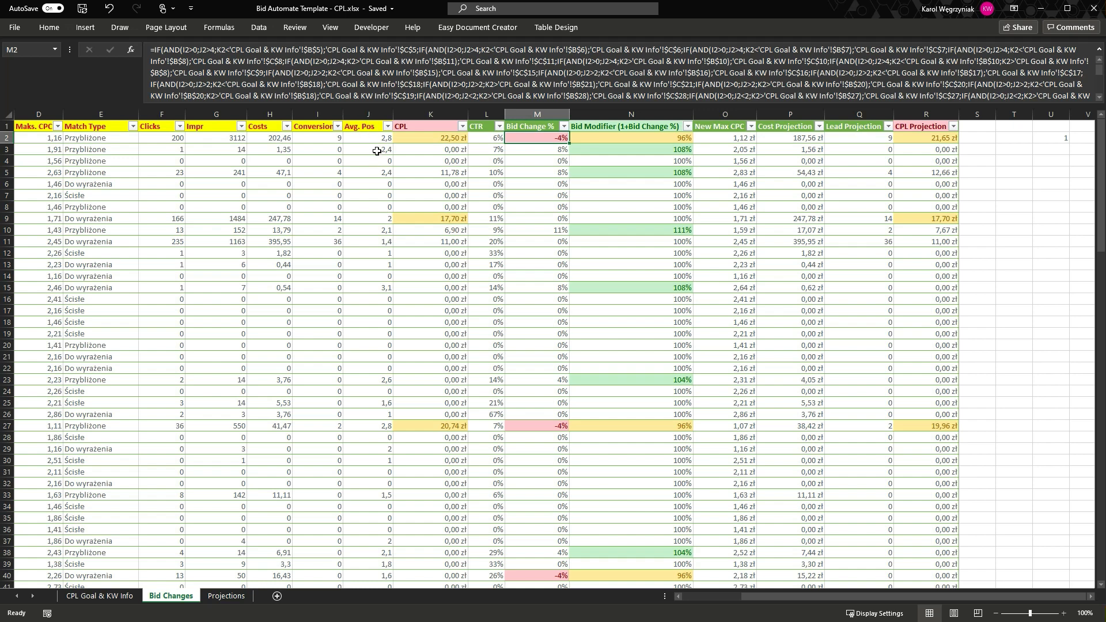
Inspect the nested IF formula in M2 without changes and scroll the Bid Changes sheet.
left_click(469, 67)
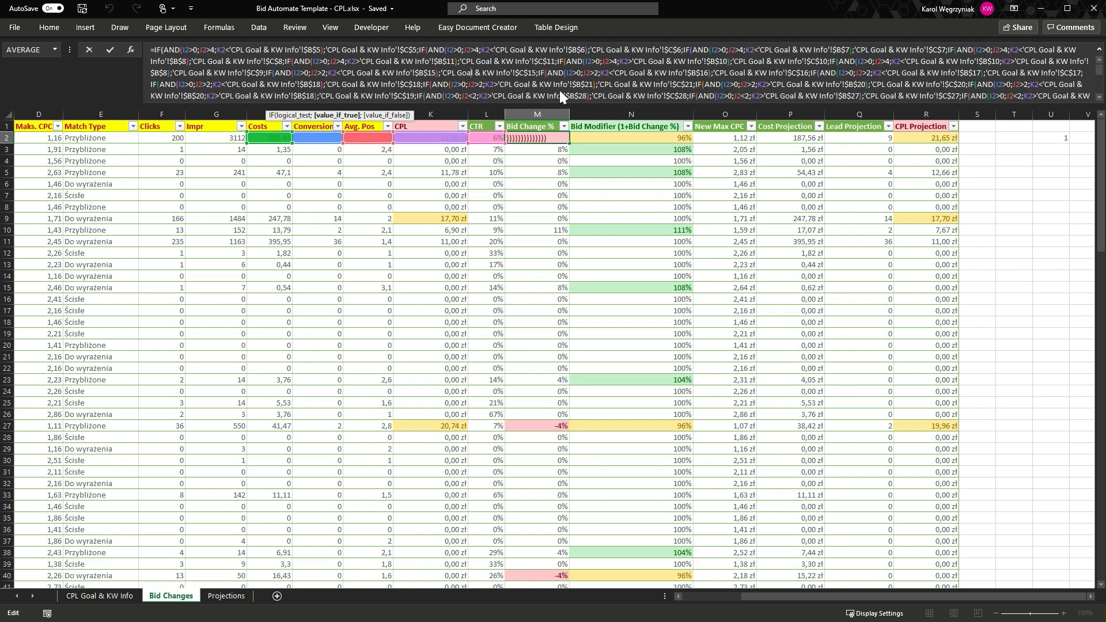
mouse_move(1099, 72)
left_mouse_down()
mouse_move(1101, 89)
mouse_move(1101, 69)
left_mouse_up()
left_click_drag(1100, 86, 1100, 94)
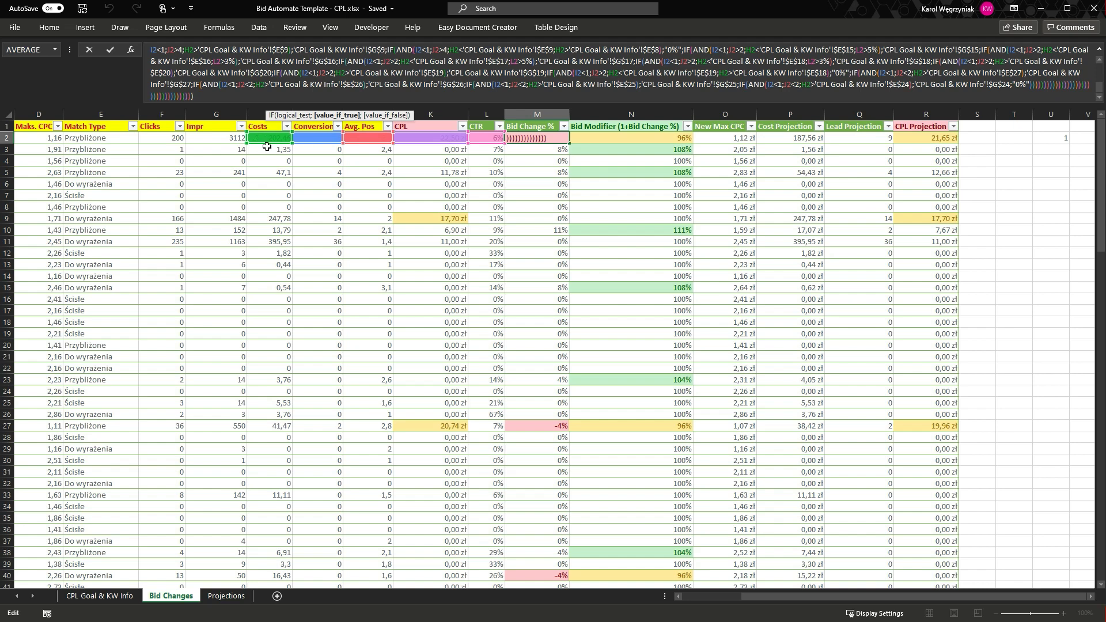
key("Escape")
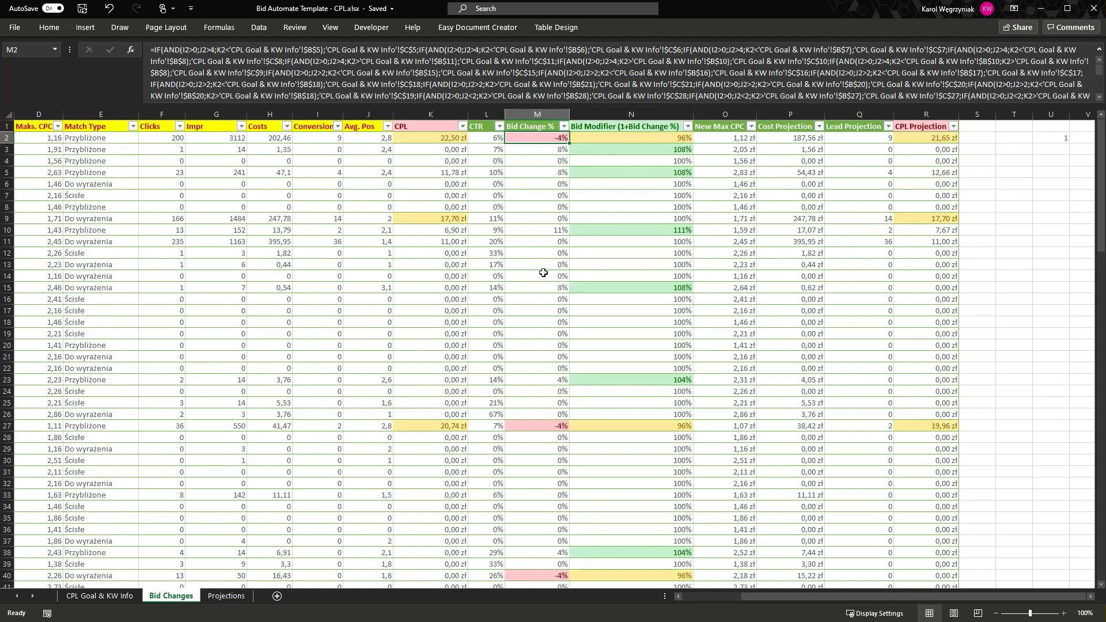
scroll(398, 272, "down", 9)
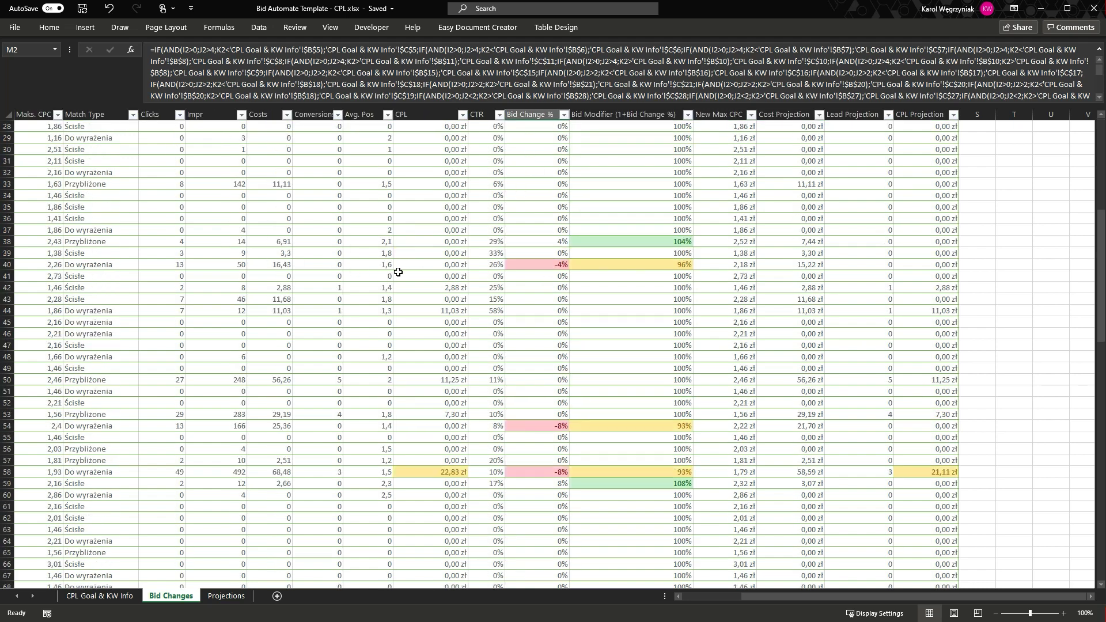
scroll(398, 272, "up", 9)
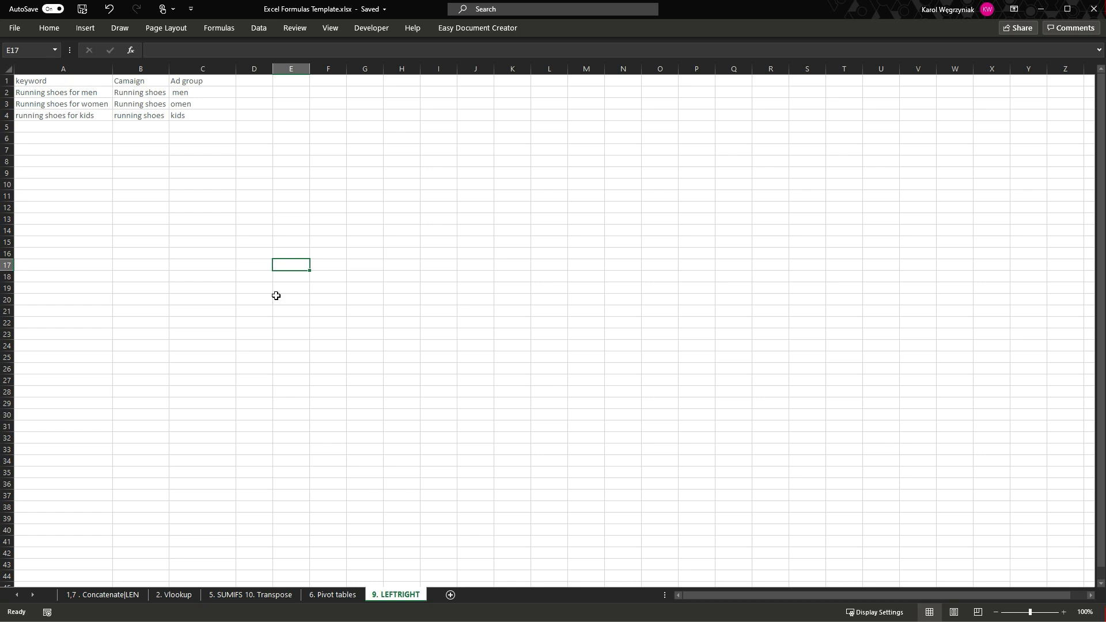
Widen column B and clear the existing campaign values in B2:B4.
left_click(218, 94)
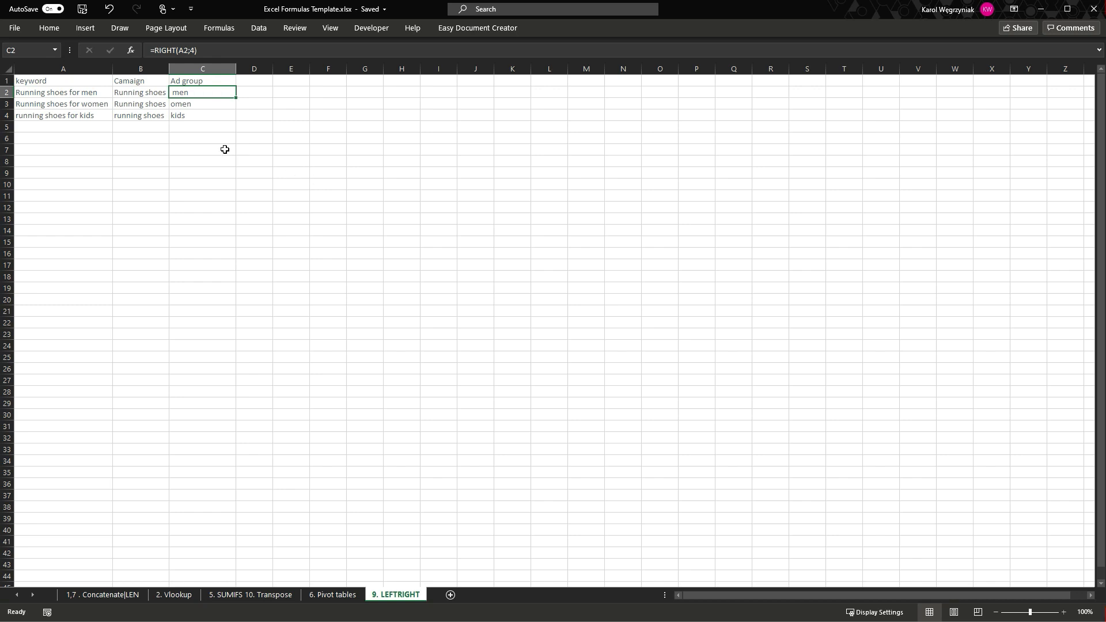
left_click(136, 91)
left_click_drag(169, 69, 218, 69)
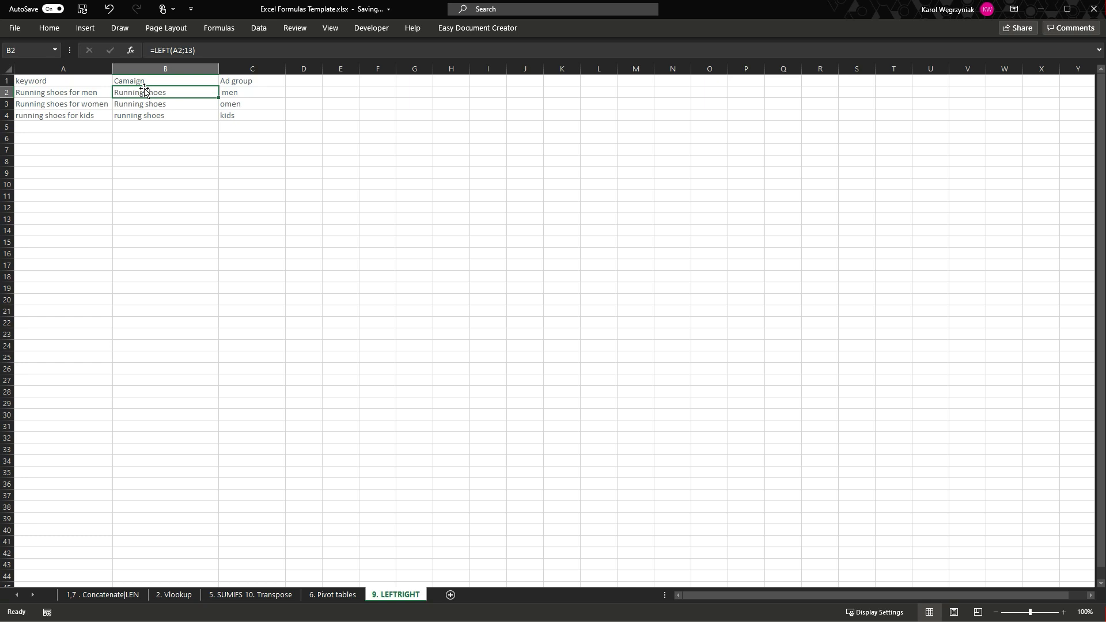
left_click(151, 115, "shift")
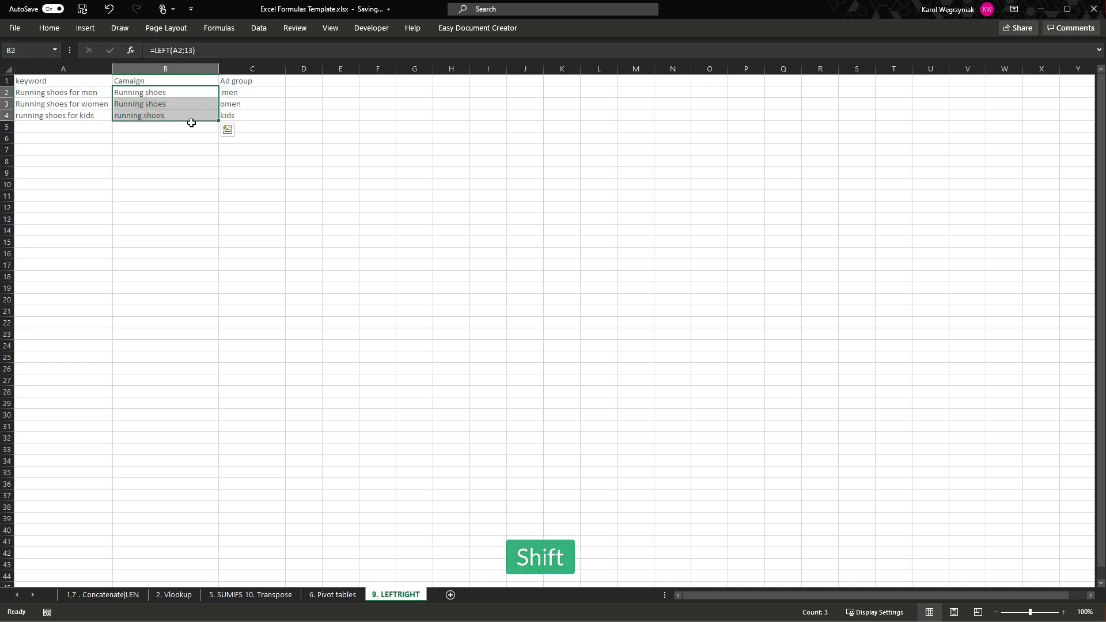
key("Delete")
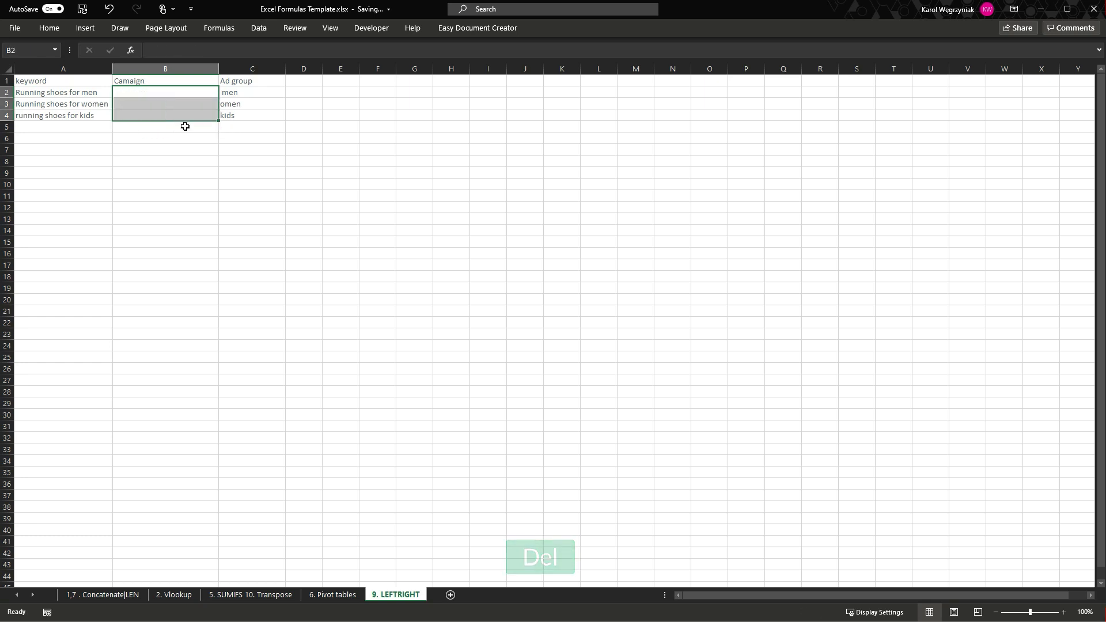
left_click(180, 148)
Enter =LEFT(A2;13) in B2 and fill it down to B4 to show Running shoes.
left_click(170, 93)
type("=le")
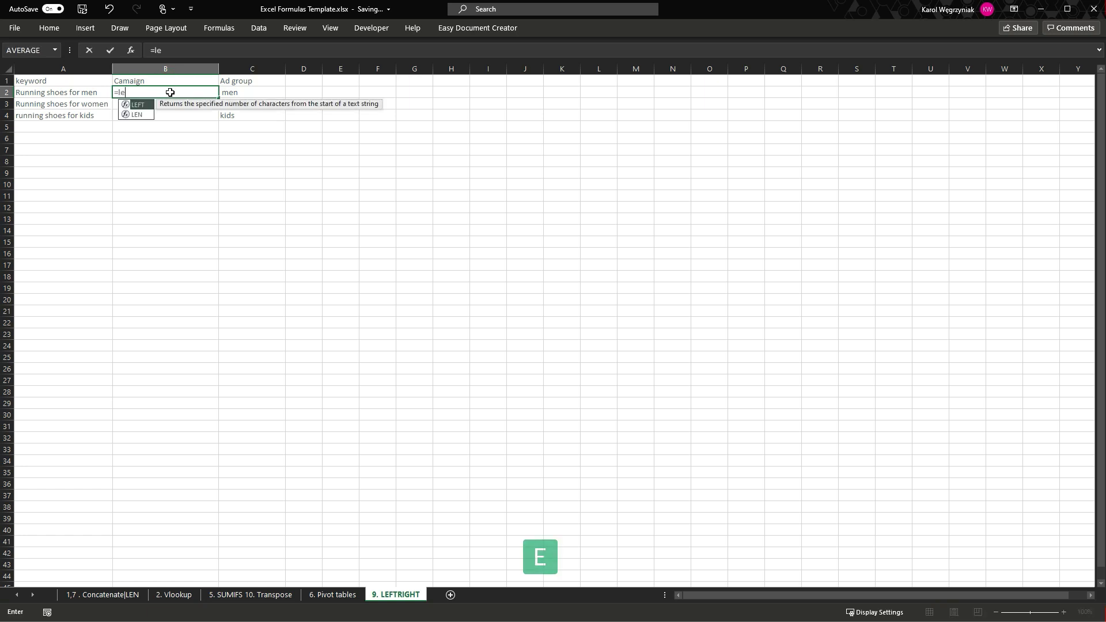
key("Tab")
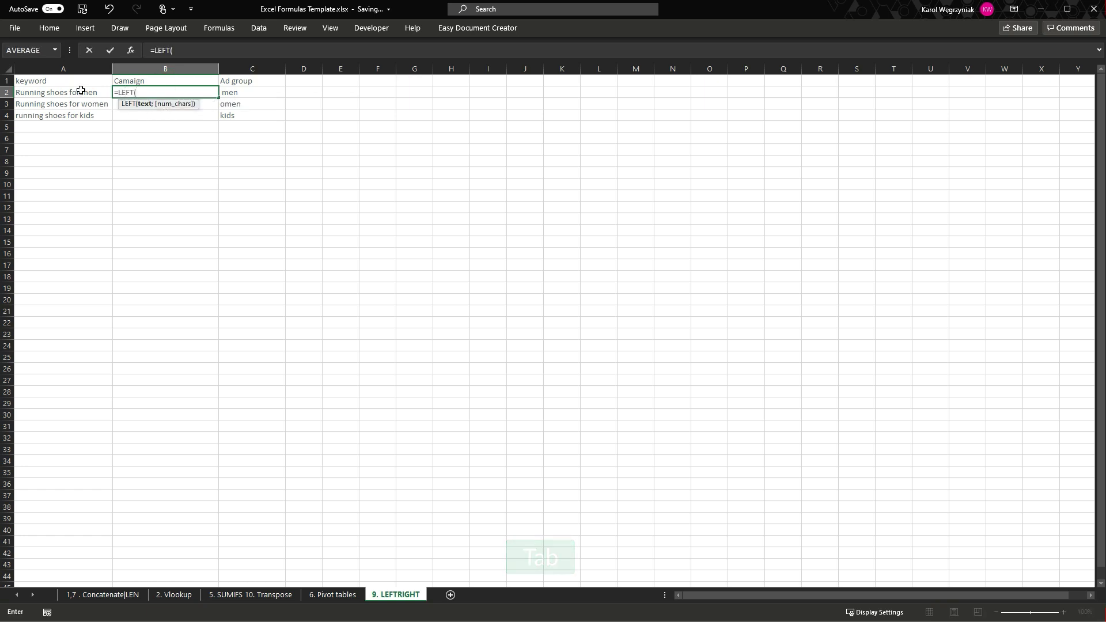
left_click(80, 90)
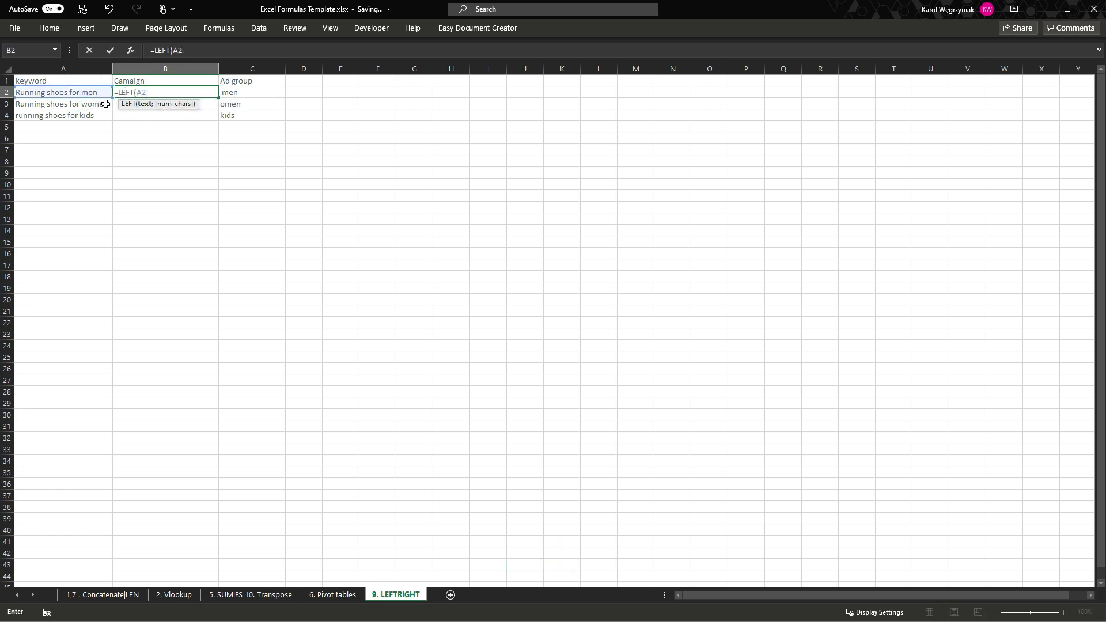
type(";13")
key("Return")
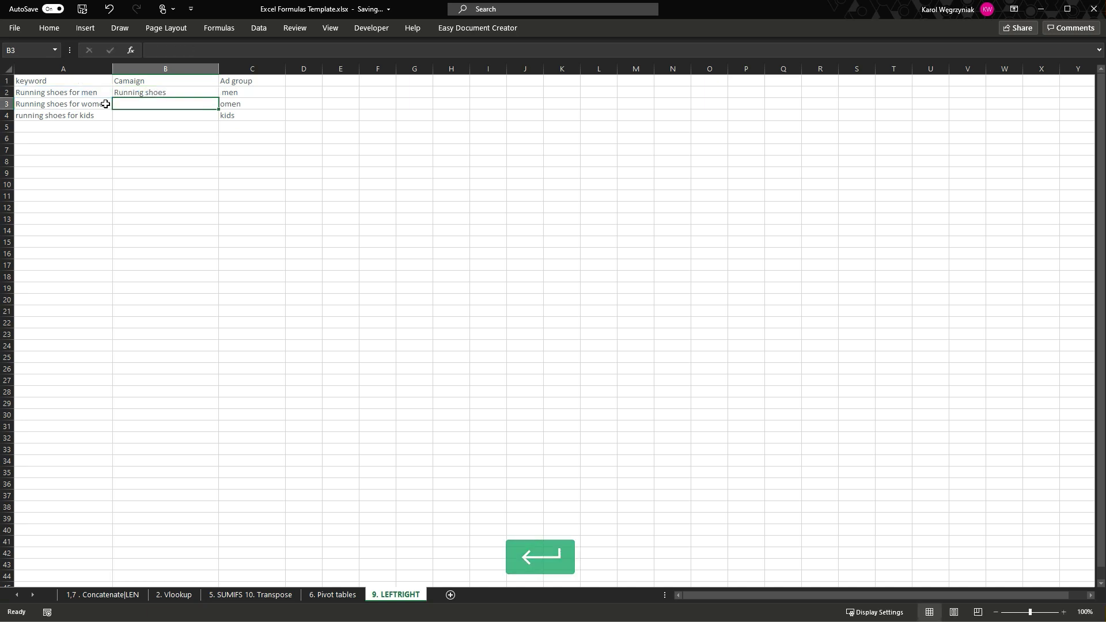
left_click(144, 92)
left_click(224, 102)
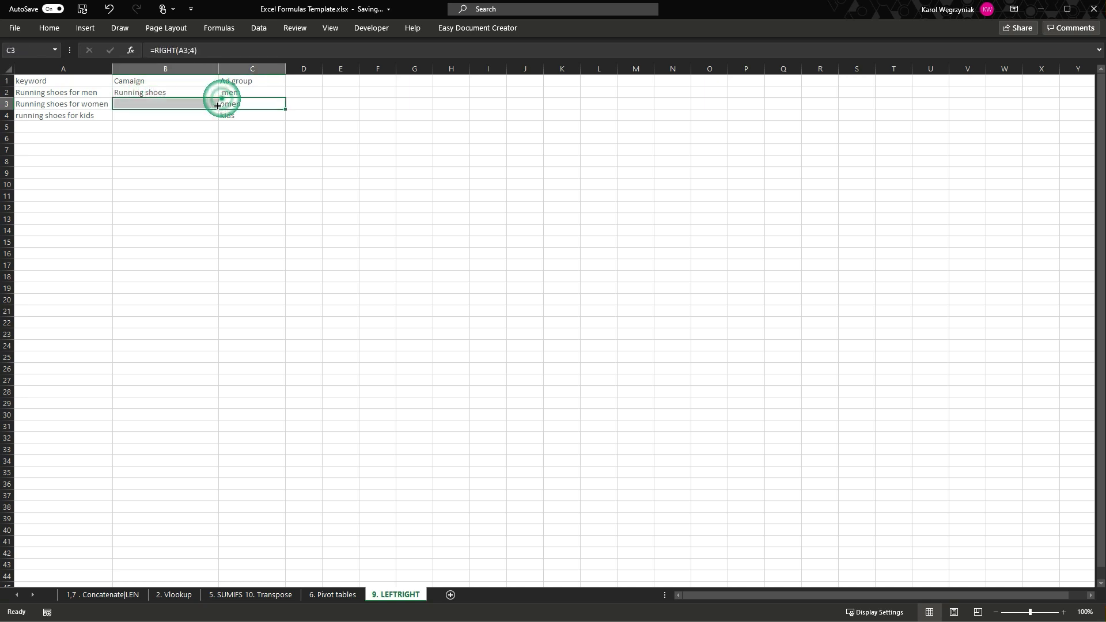
left_click(203, 92)
left_click_drag(218, 98, 216, 116)
left_click(217, 167)
Change C3's formula to =RIGHT(A3;5) so the ad group shows women.
left_click(230, 92)
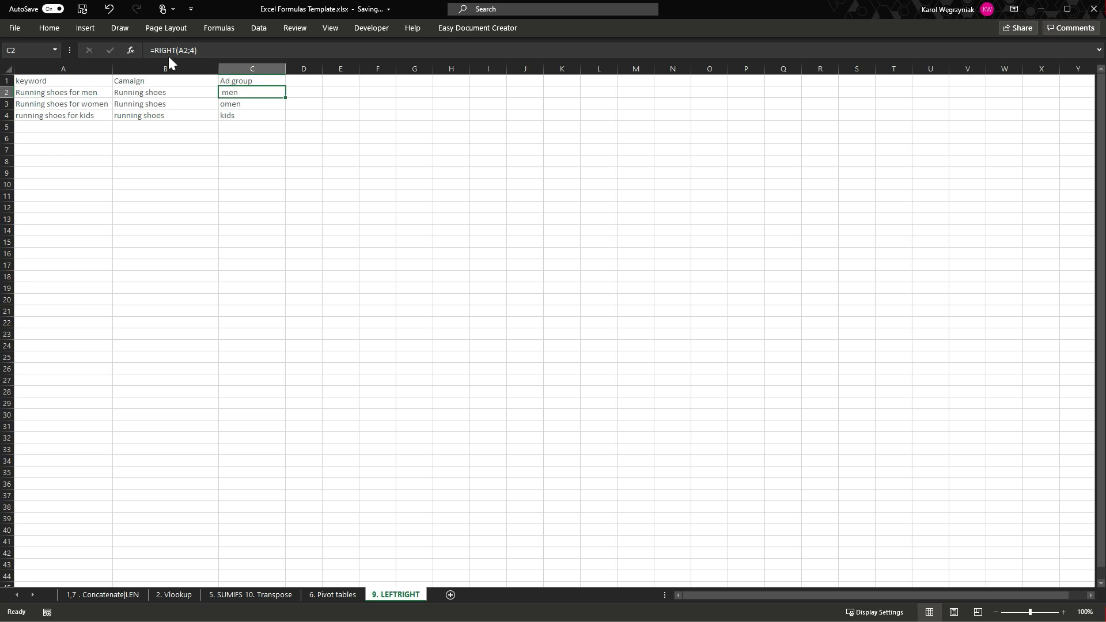
left_click(205, 50)
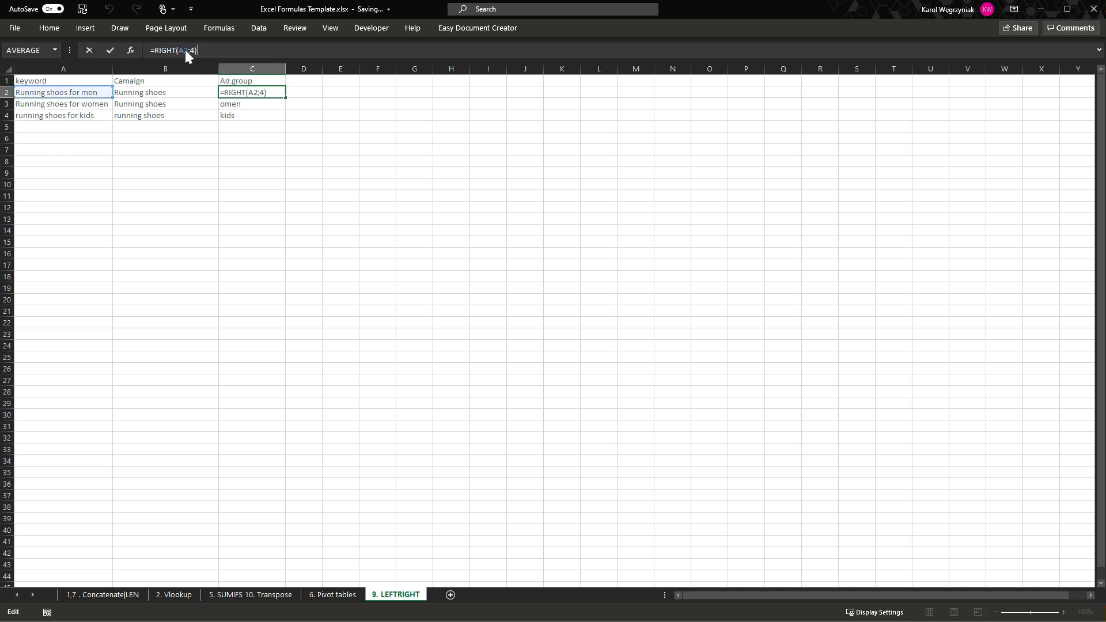
left_click(234, 230)
left_click(272, 93)
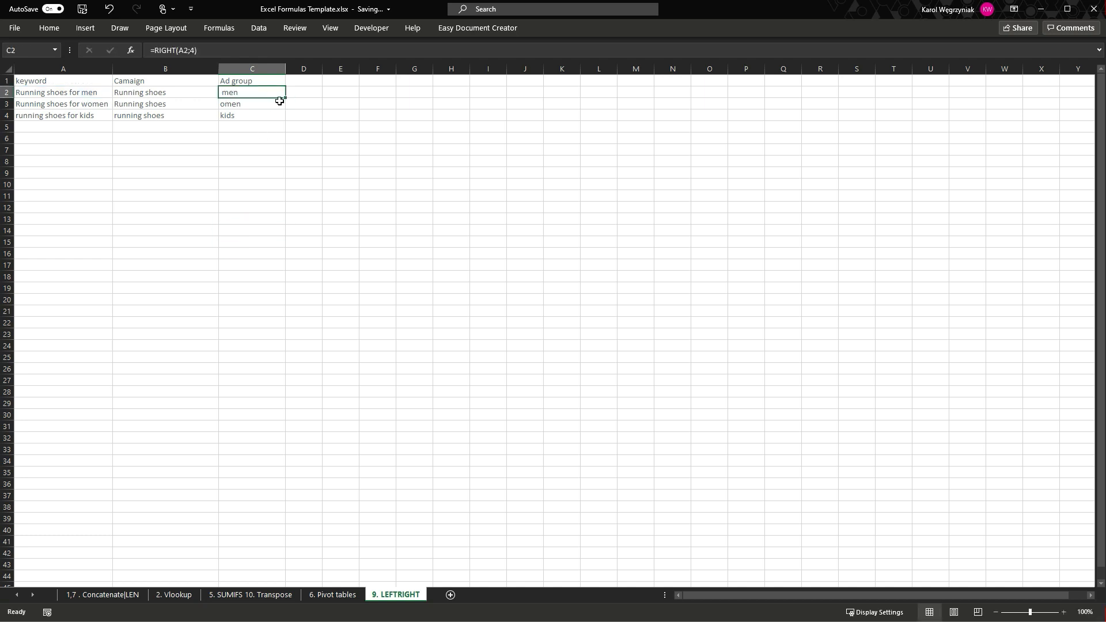
left_click(234, 104)
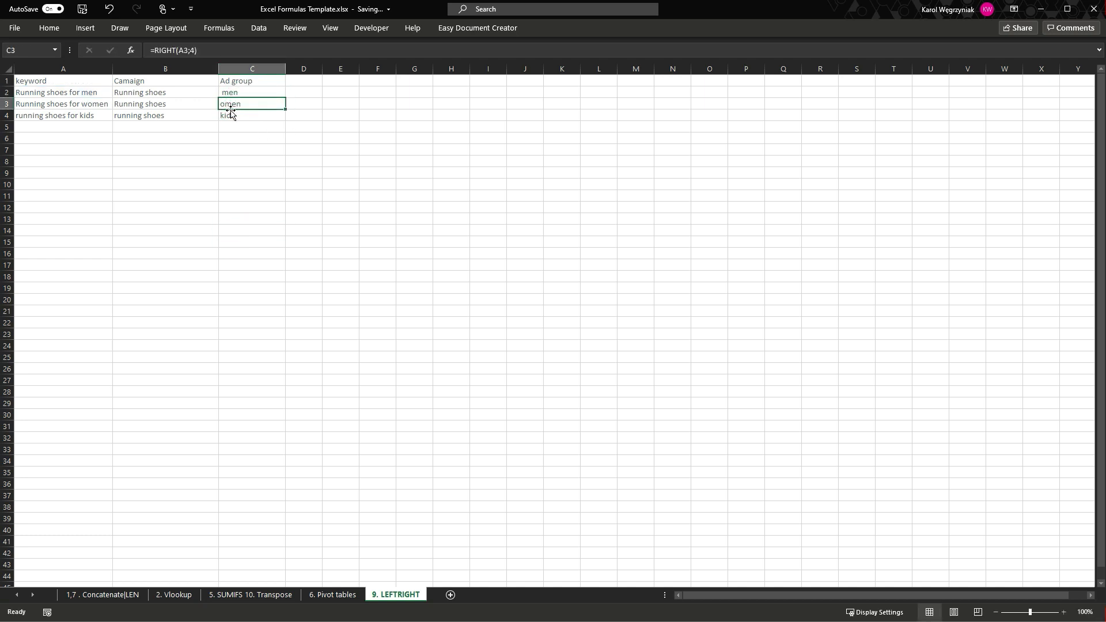
left_click(192, 51)
key("shift+Right")
type("5")
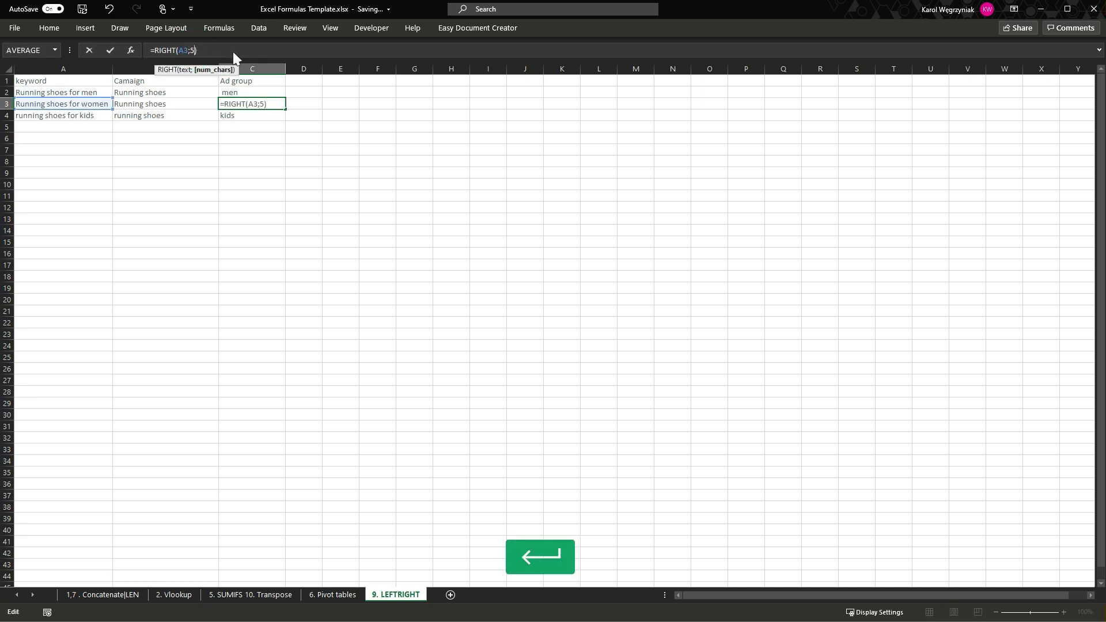
key("Return")
left_click(360, 325)
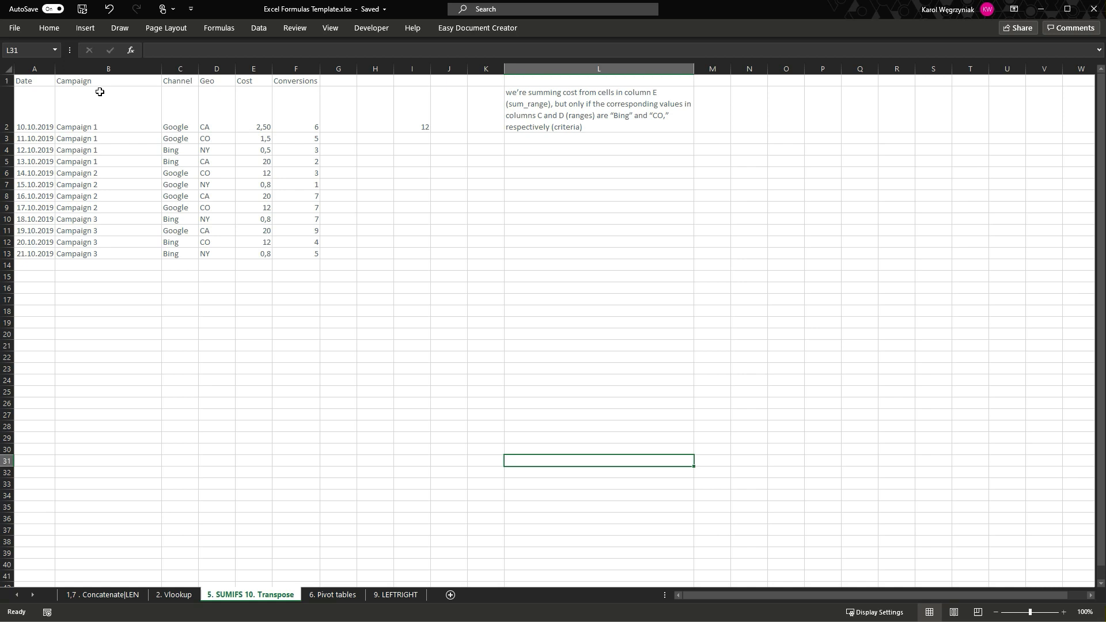
Copy the Campaign and Channel columns B1:C13.
left_click(100, 81)
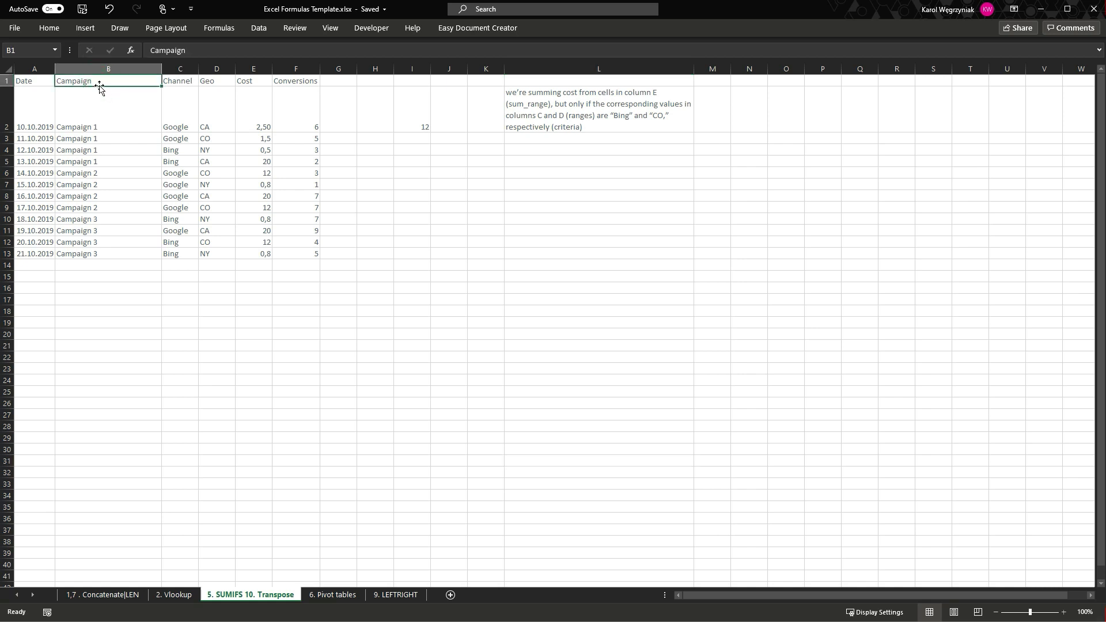
left_click(187, 82)
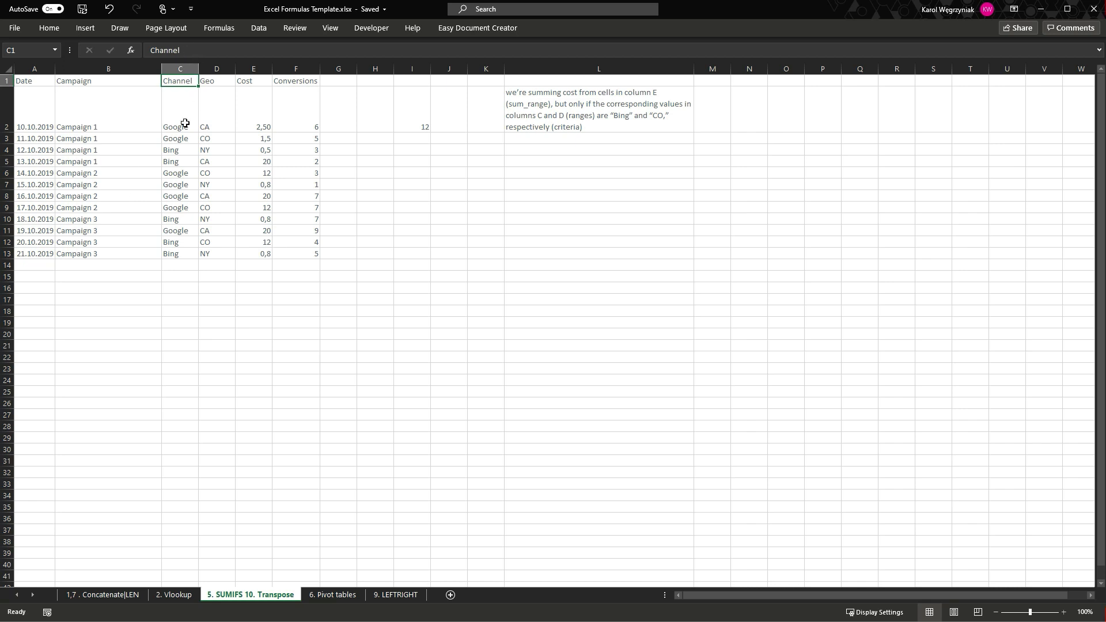
left_click_drag(140, 116, 189, 253)
key("ctrl+c")
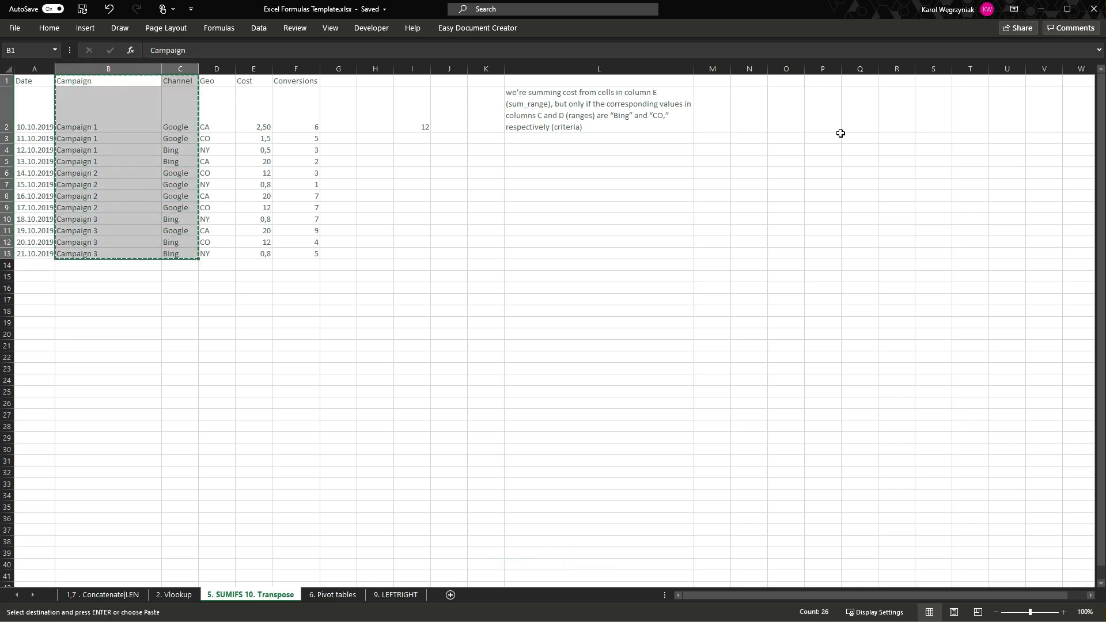
Paste the copied columns transposed at P3 and auto-fit column P.
left_click(832, 137)
right_click(827, 141)
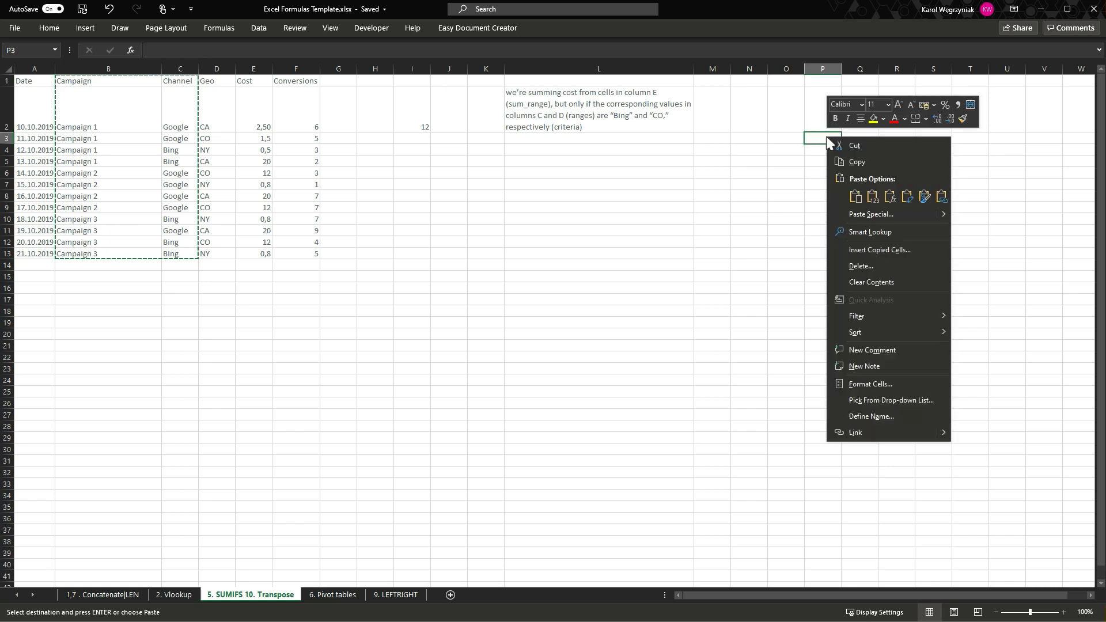
left_click(907, 197)
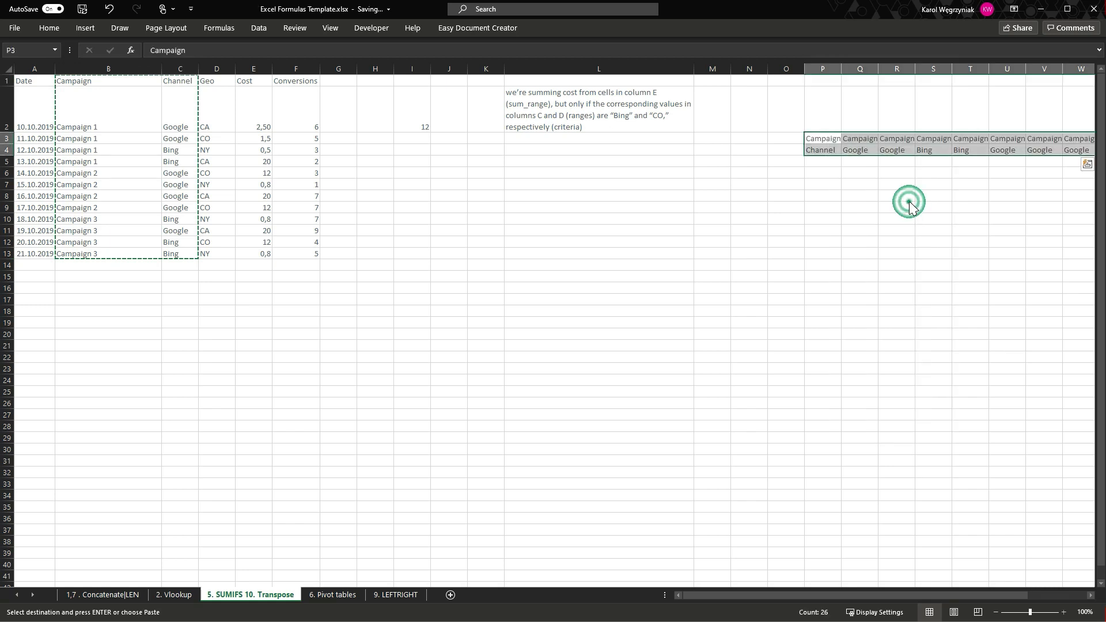
scroll(777, 231, "right", 3)
scroll(777, 231, "right", 2)
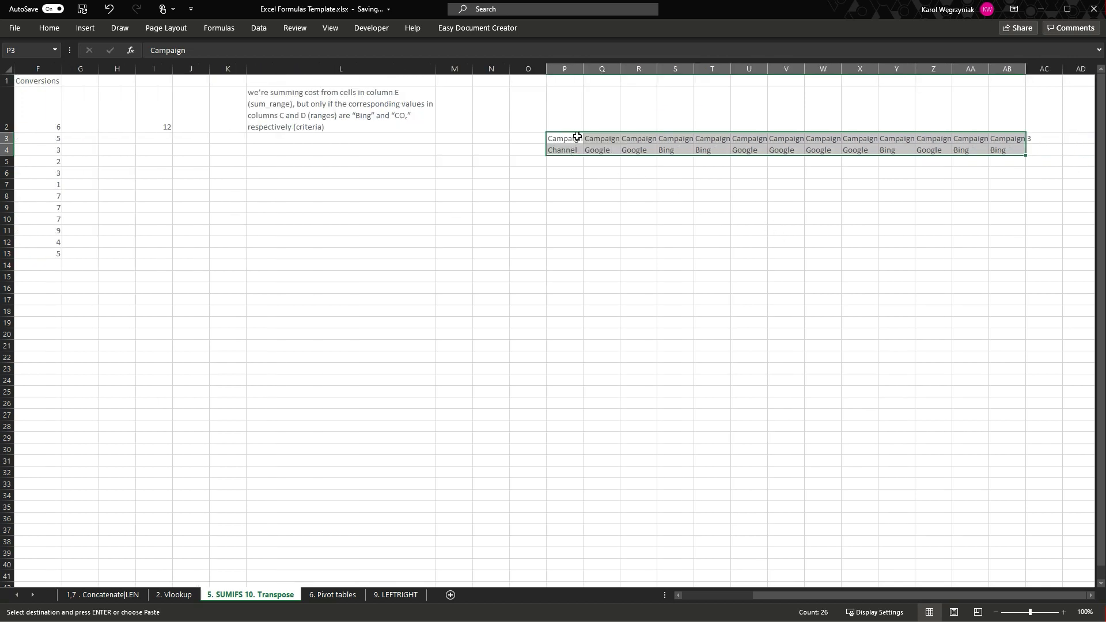
left_click(833, 233)
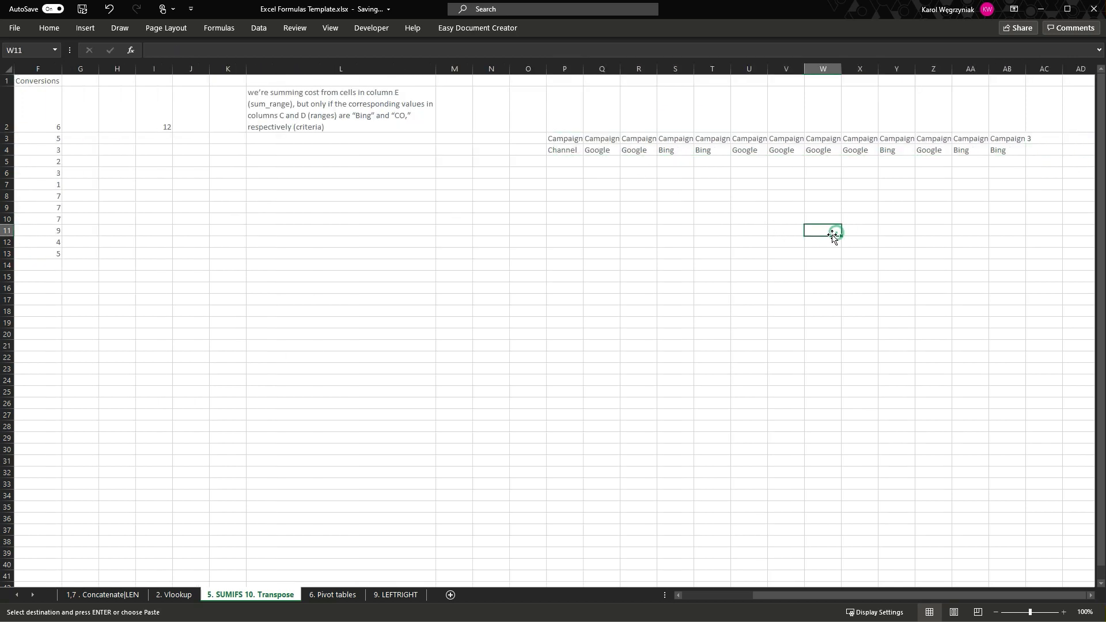
double_click(586, 68)
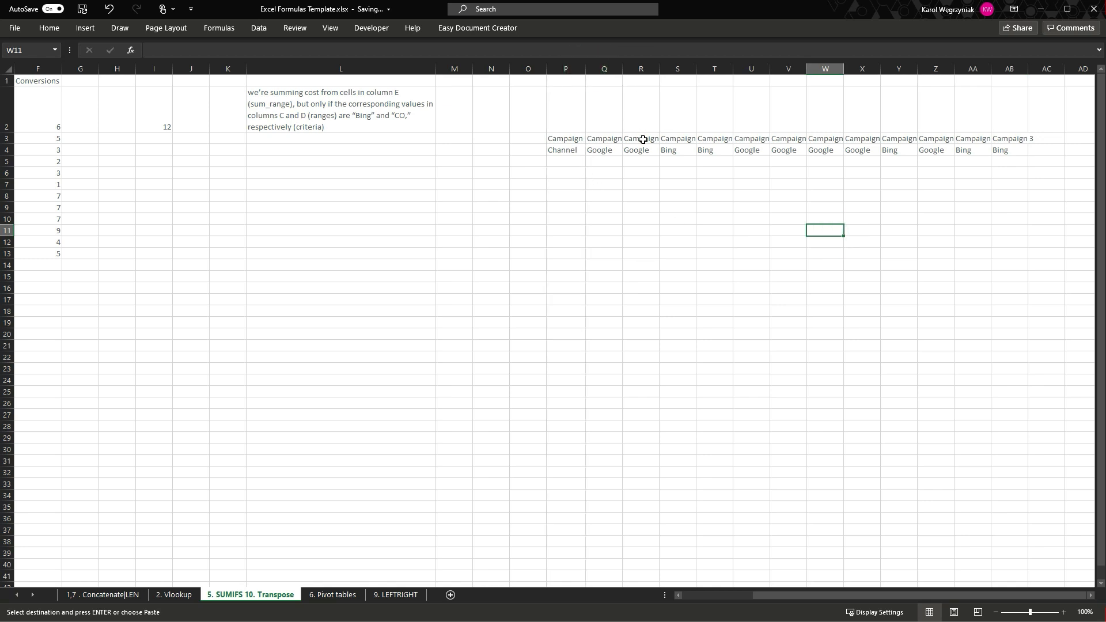